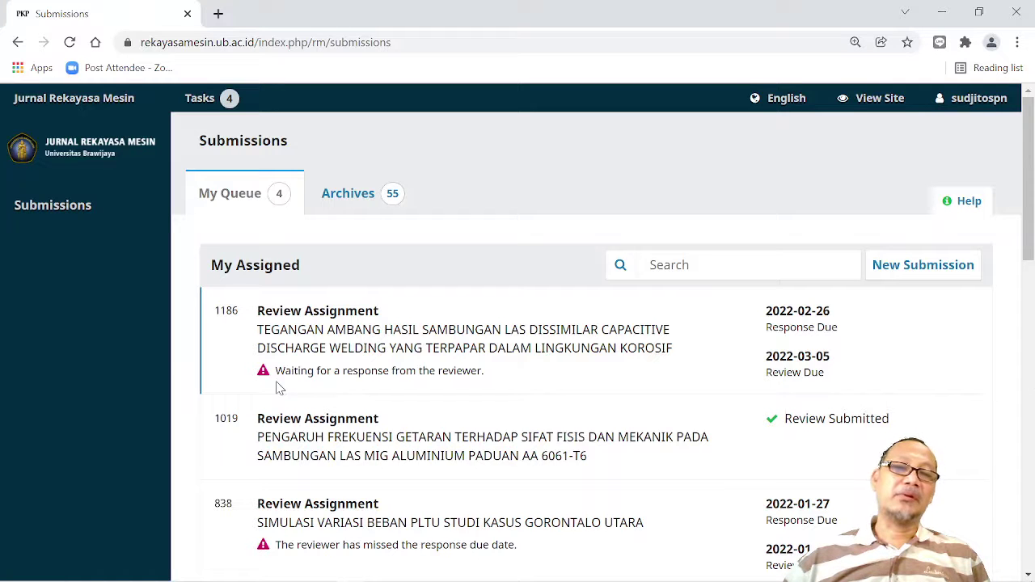
Step: Open the review assignment for the article "Tegangan Ambang Hasil Sambungan Las Dissimilar Capacitive Discharge Welding" from the assigned submissions
scroll(410, 406, "down", 5)
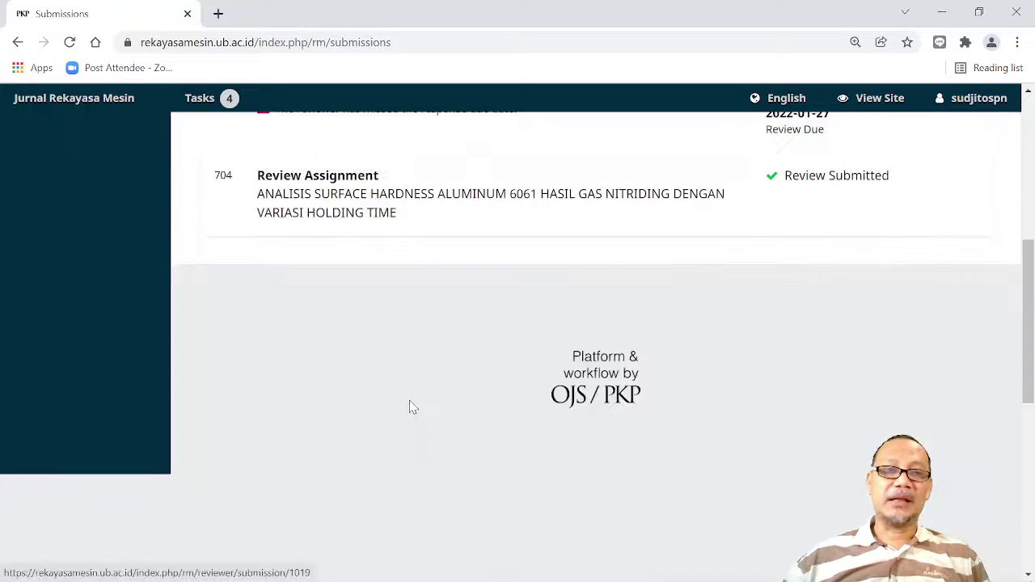
scroll(439, 351, "up", 10)
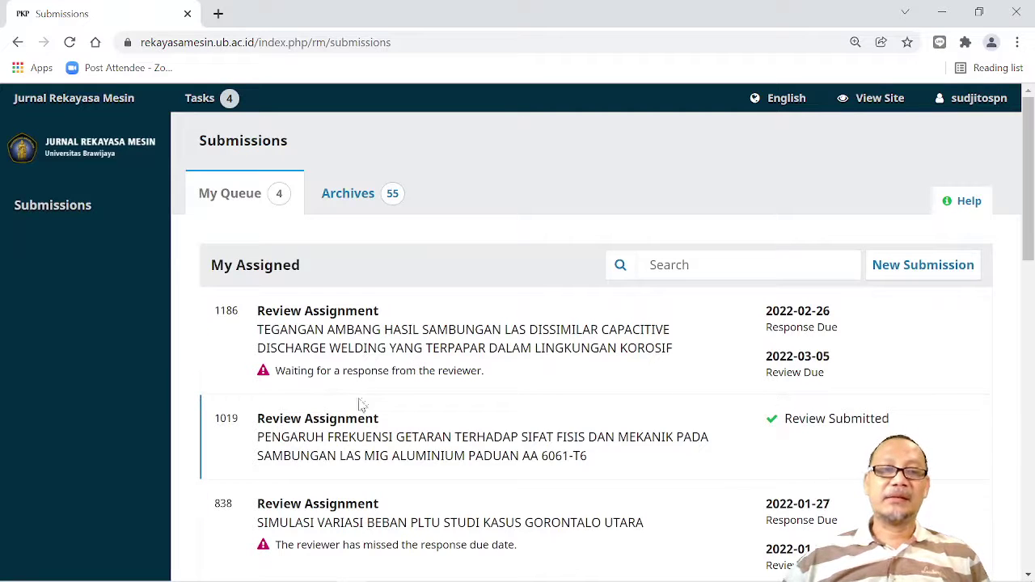
left_click(313, 354)
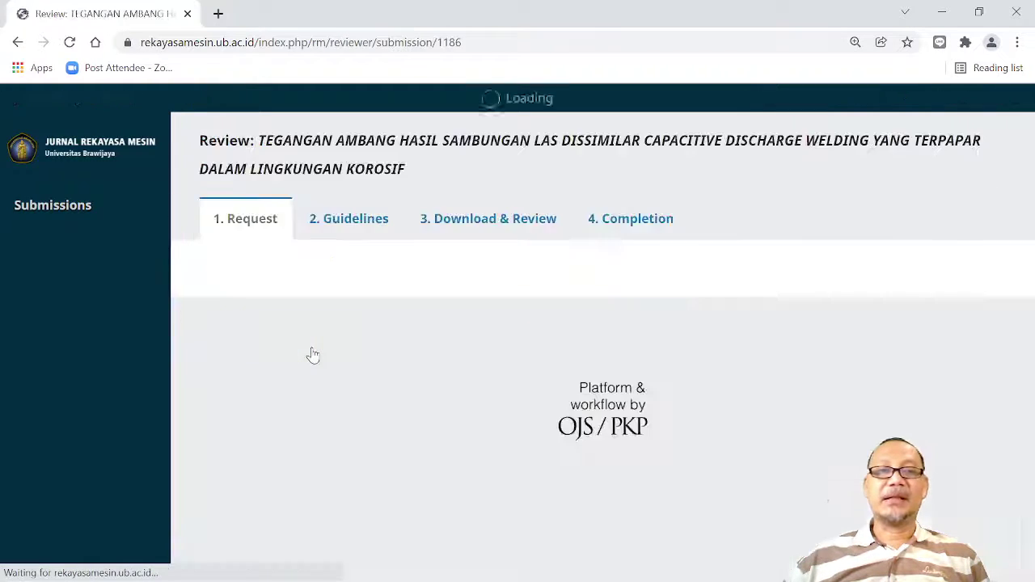
Step: Read through the review request, agree to the data collection under the privacy statement, and accept the review
scroll(323, 283, "down", 5)
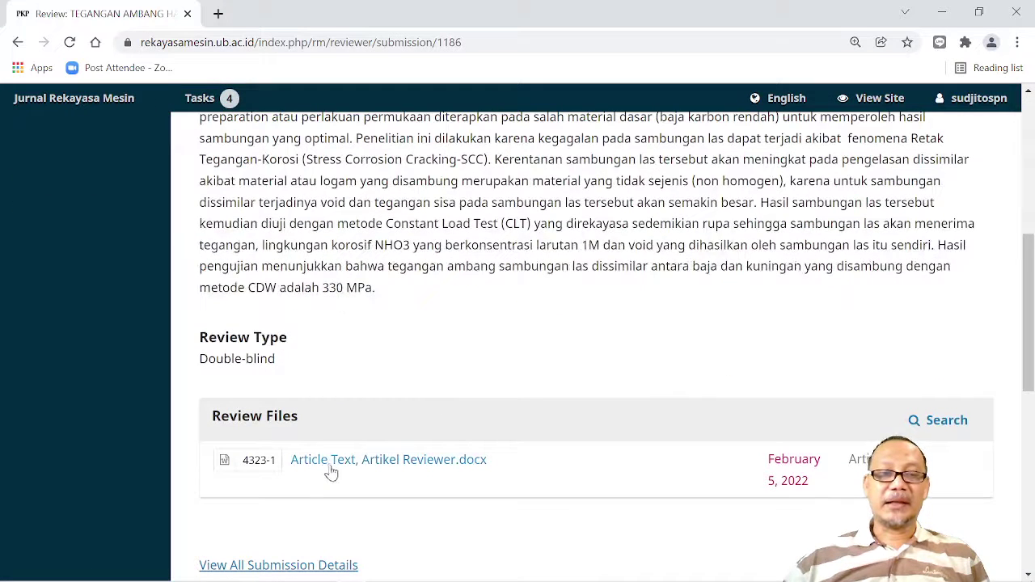
left_click_drag(1029, 360, 1030, 270)
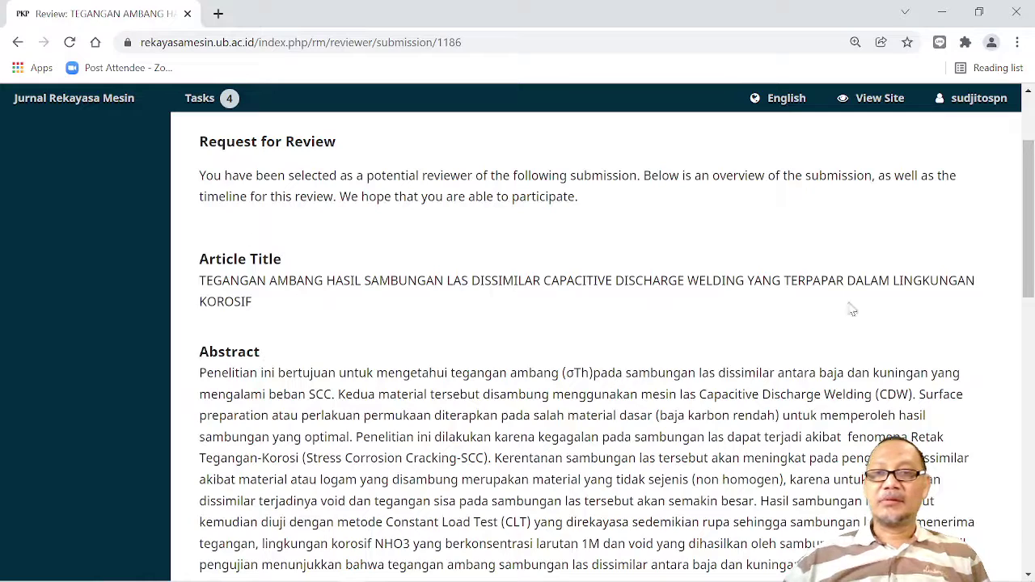
left_click_drag(1029, 293, 1031, 352)
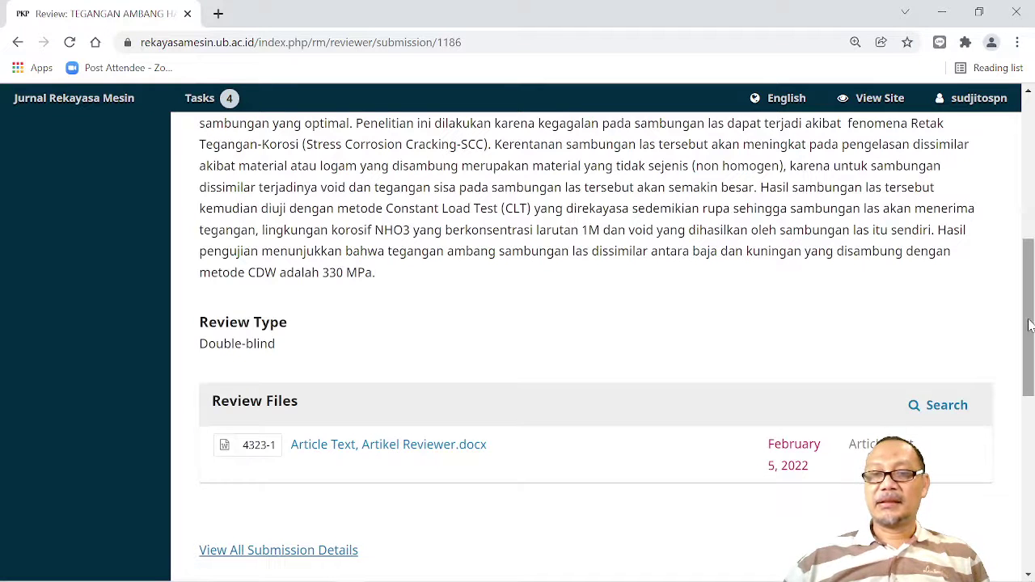
left_click_drag(1030, 326, 1023, 450)
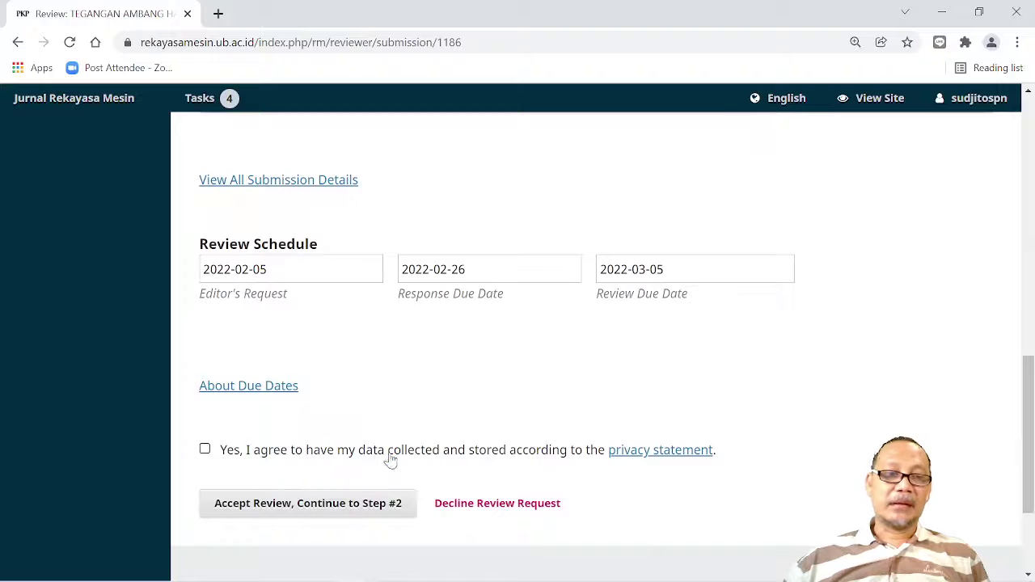
left_click(207, 453)
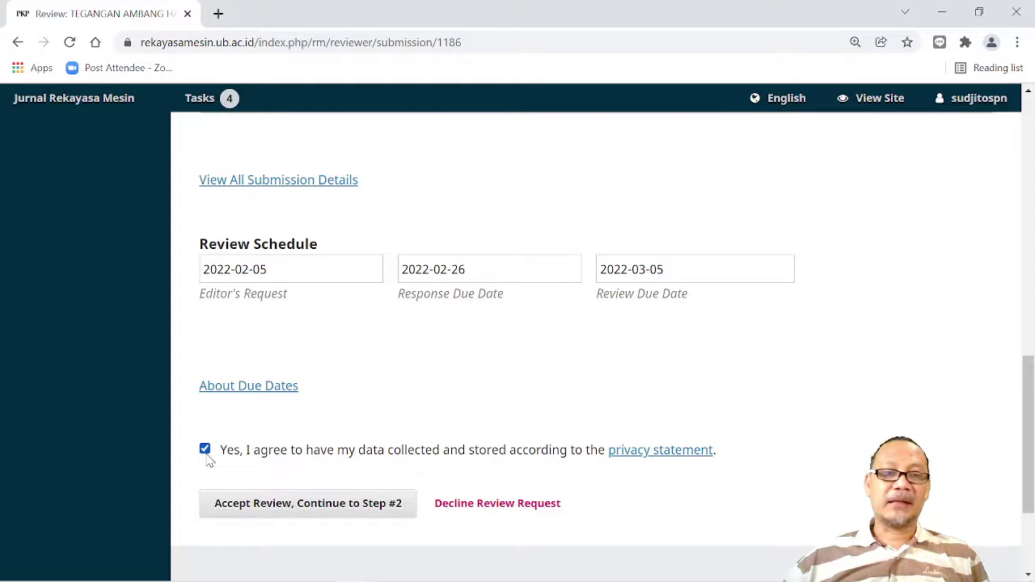
left_click(235, 504)
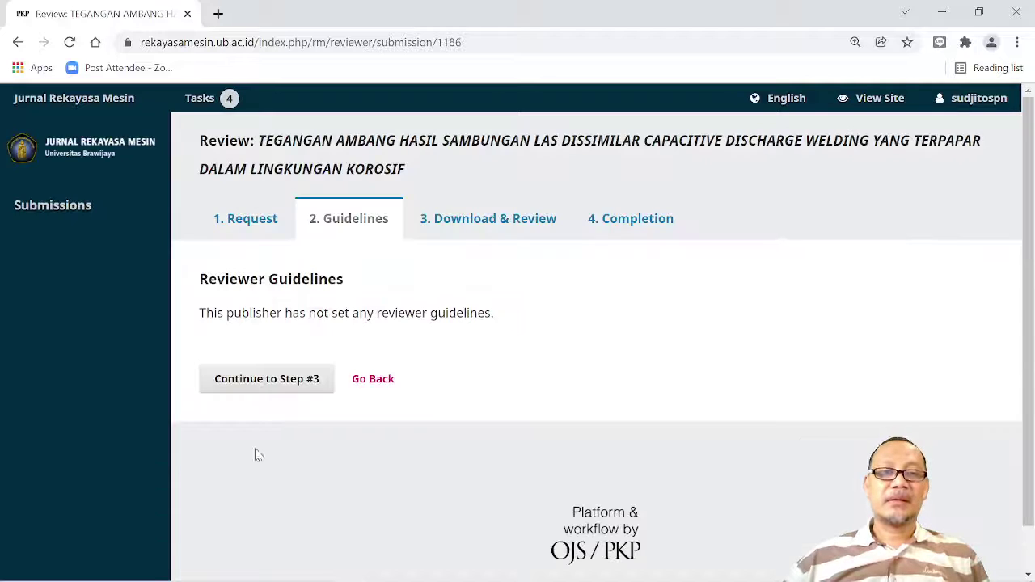
Step: Continue to the Download & Review stage, download the file "Article Text, Artikel Reviewer.docx" and open it in Word
left_click(259, 394)
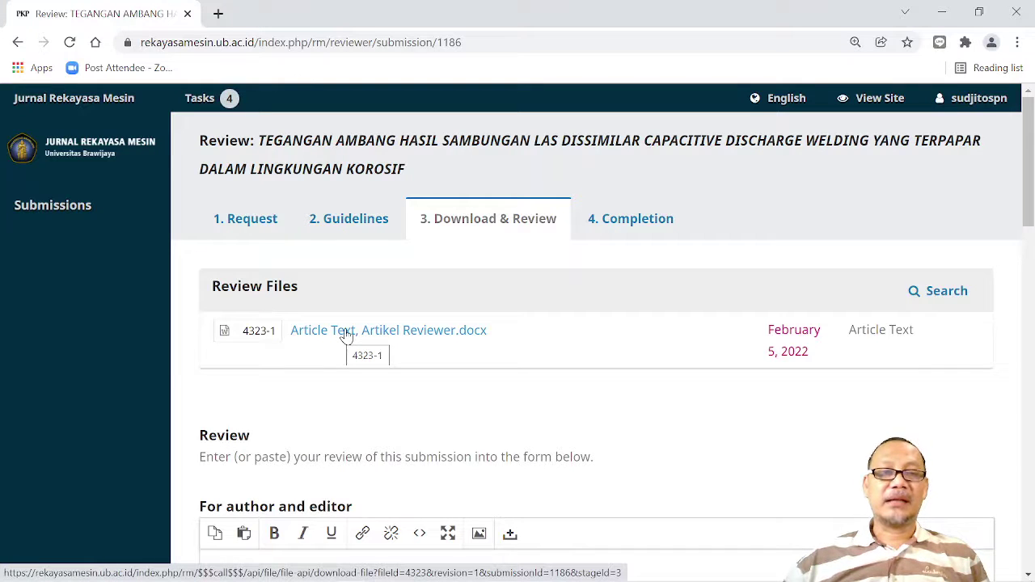
left_click(347, 333)
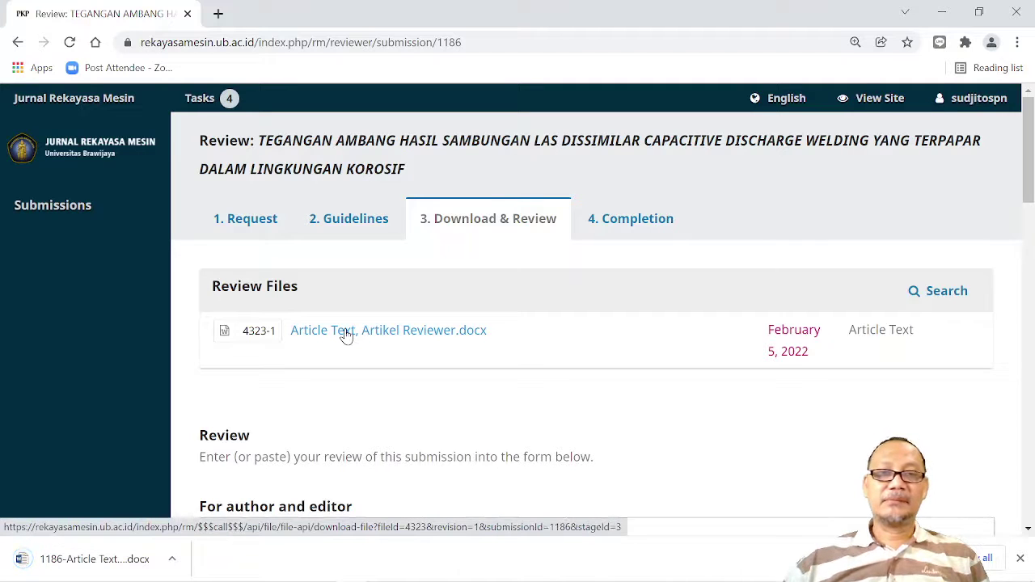
scroll(346, 333, "down", 5)
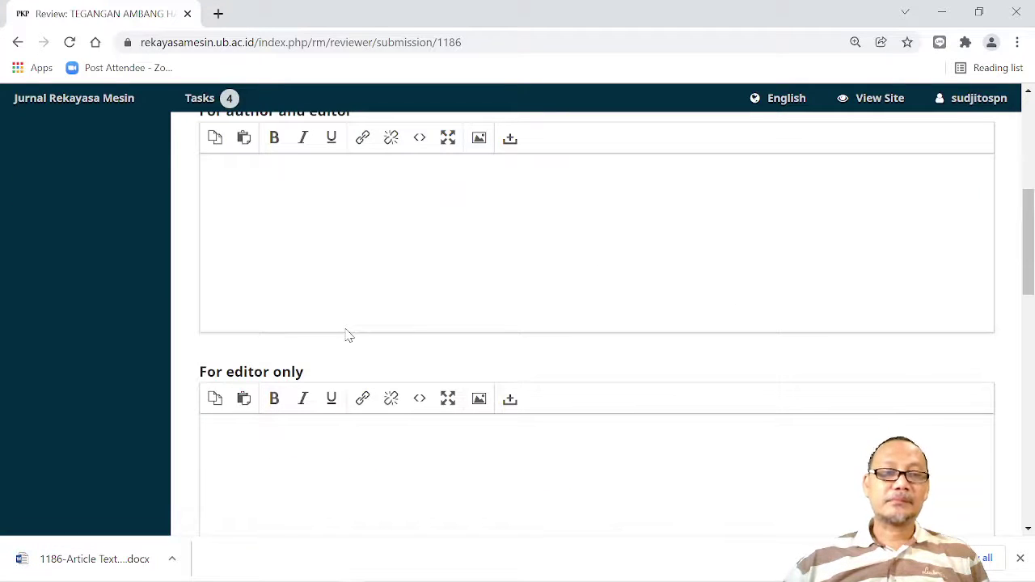
left_click(81, 561)
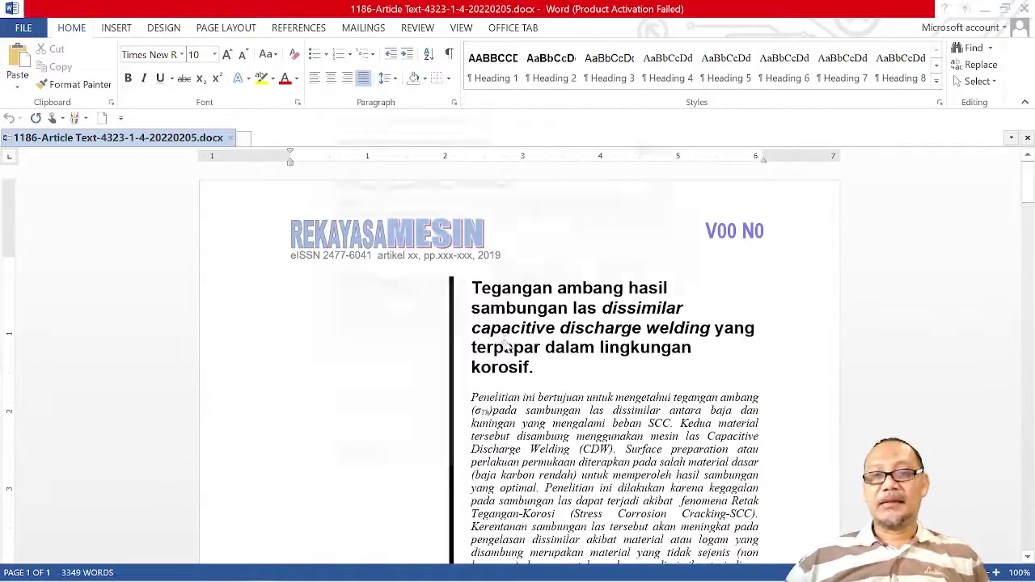
left_click(671, 461)
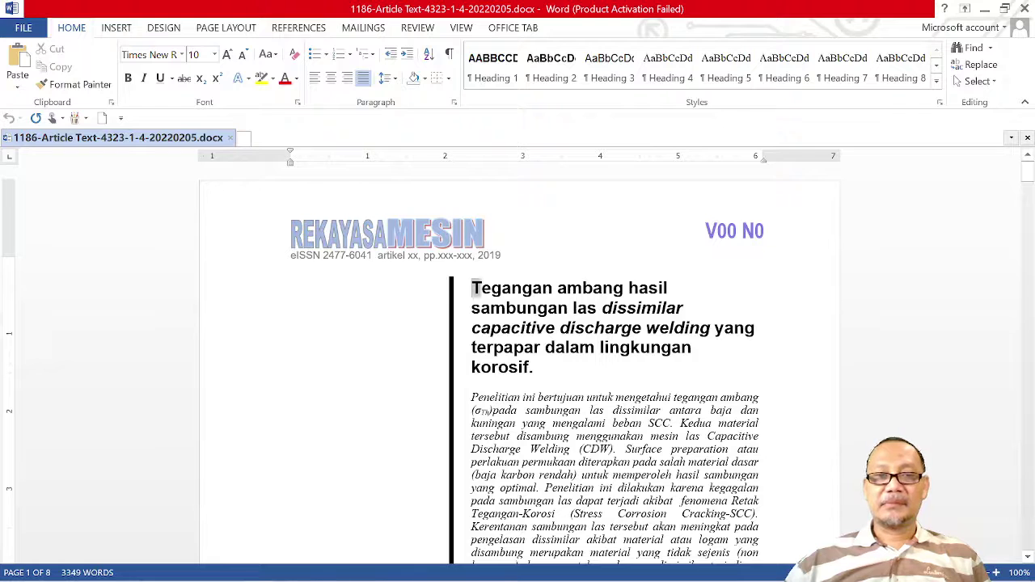
Step: Add a review comment to the whole article title reading "Judul harus dalam huruf besar semua (Capital)"
left_click_drag(472, 288, 540, 367)
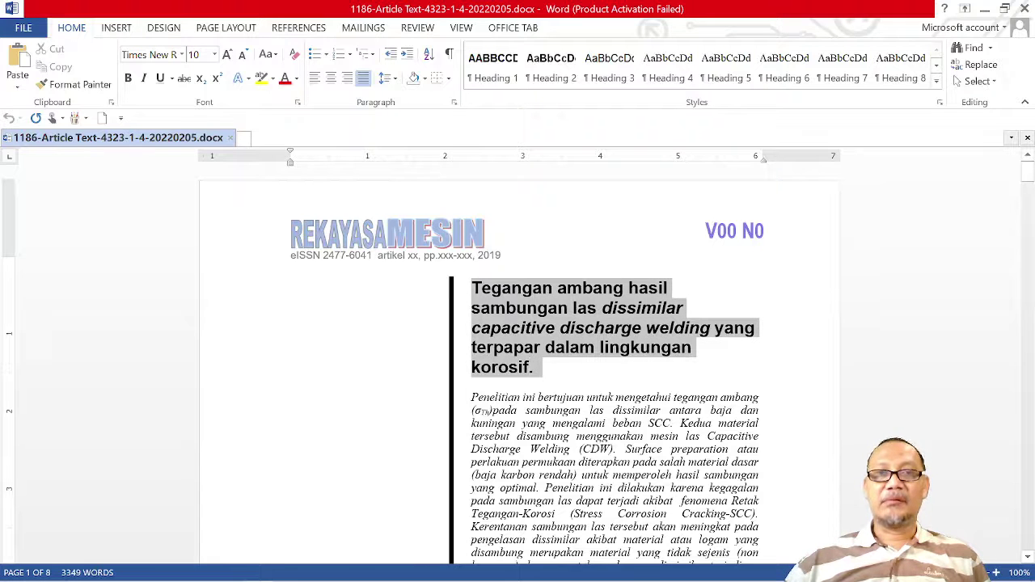
left_click(551, 78)
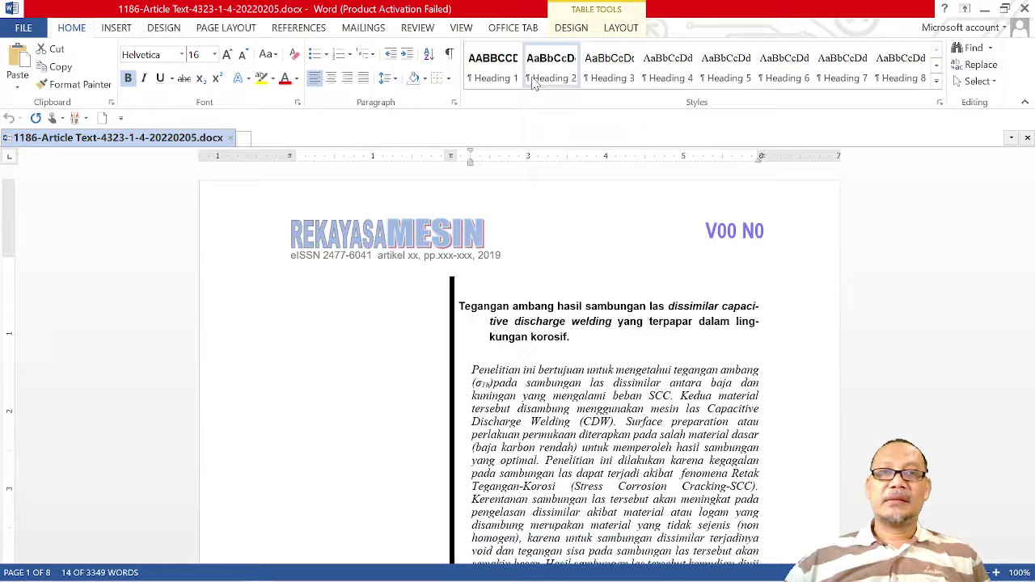
left_click(416, 28)
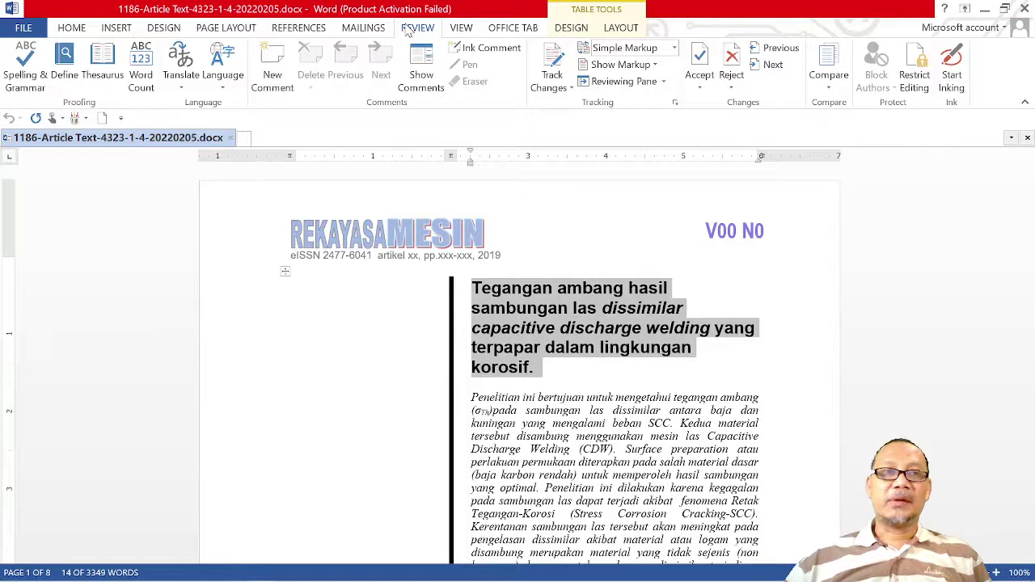
left_click(275, 81)
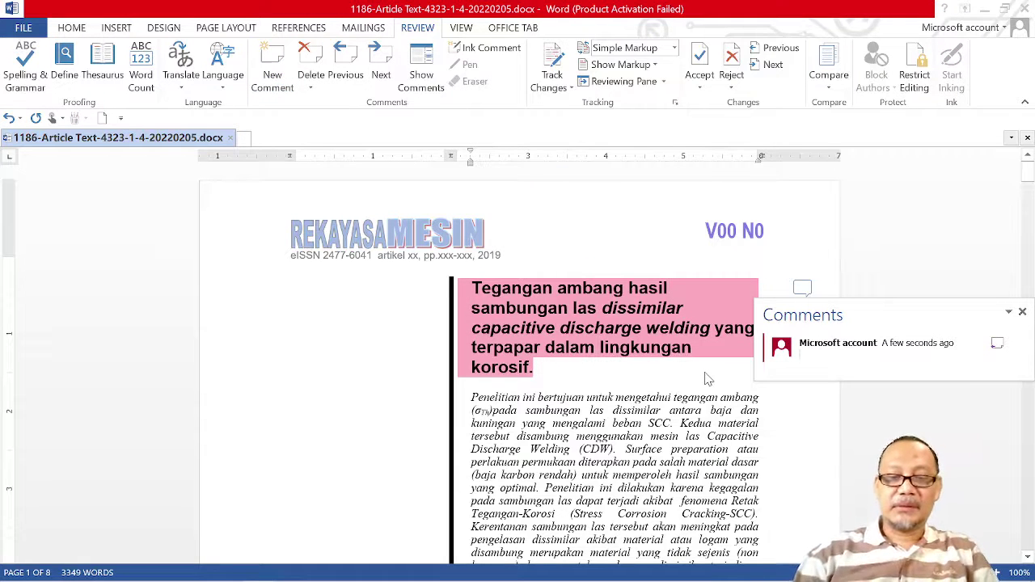
type("Judul")
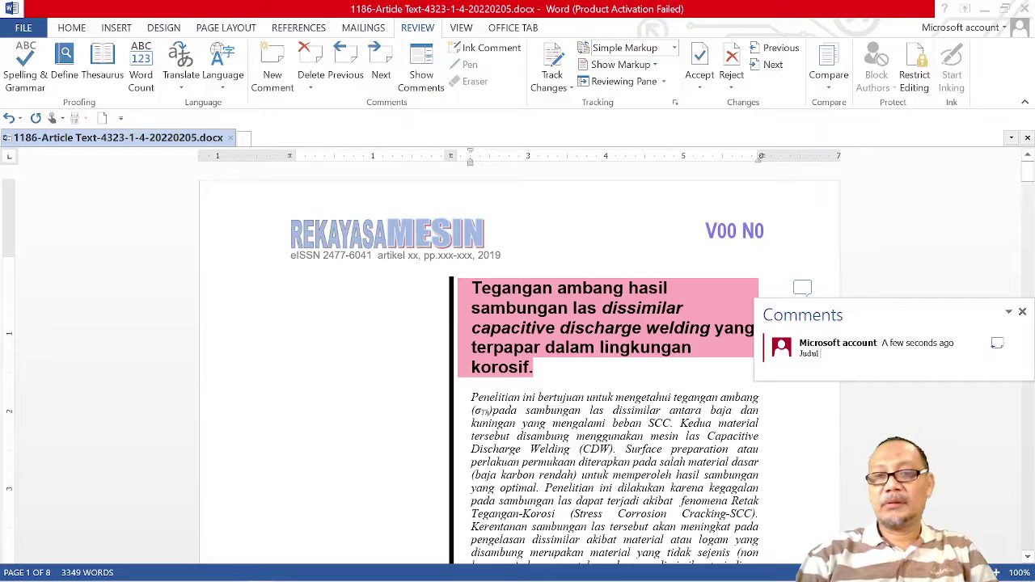
type(" harus dalam")
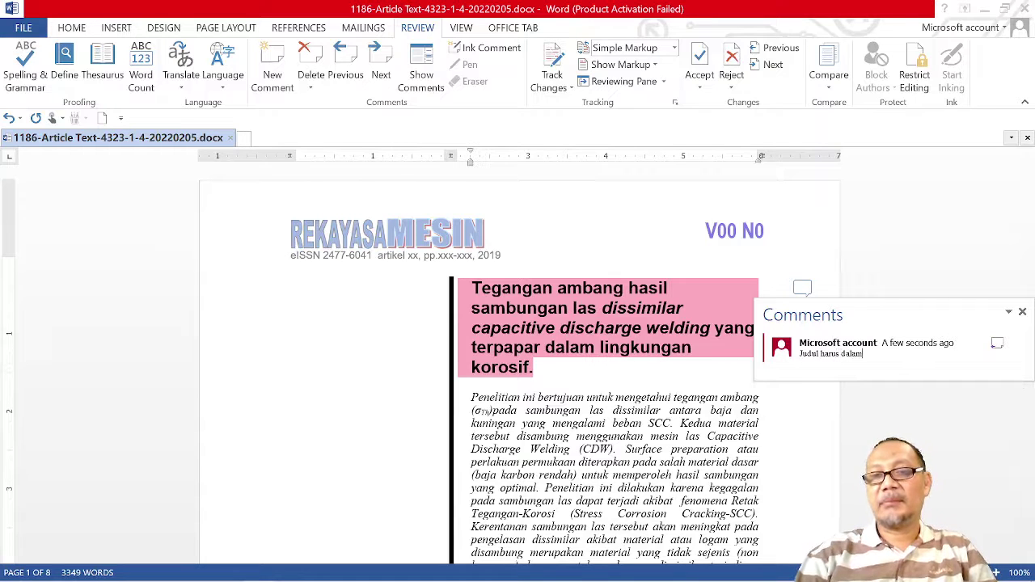
type(" huru")
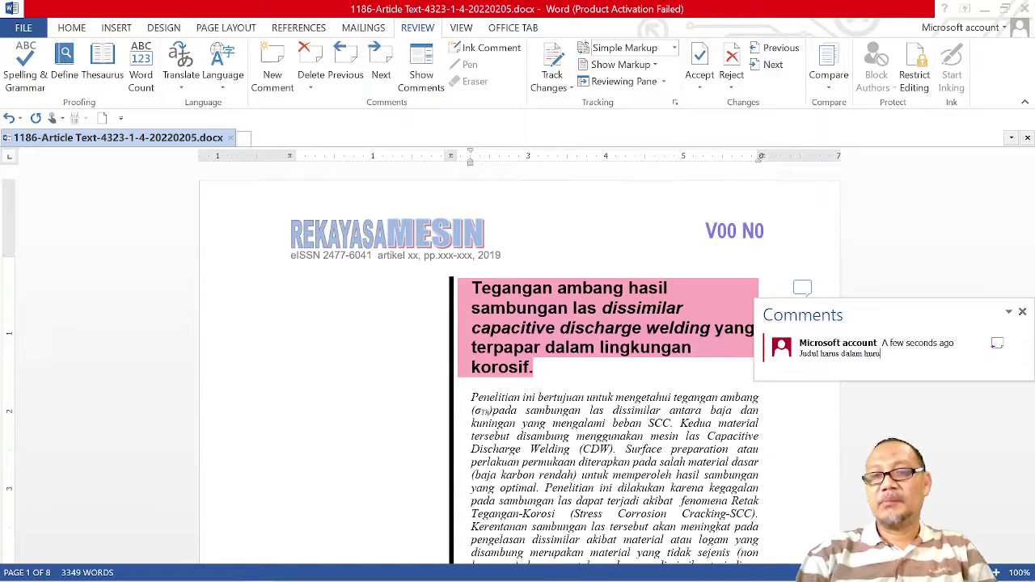
type("f b")
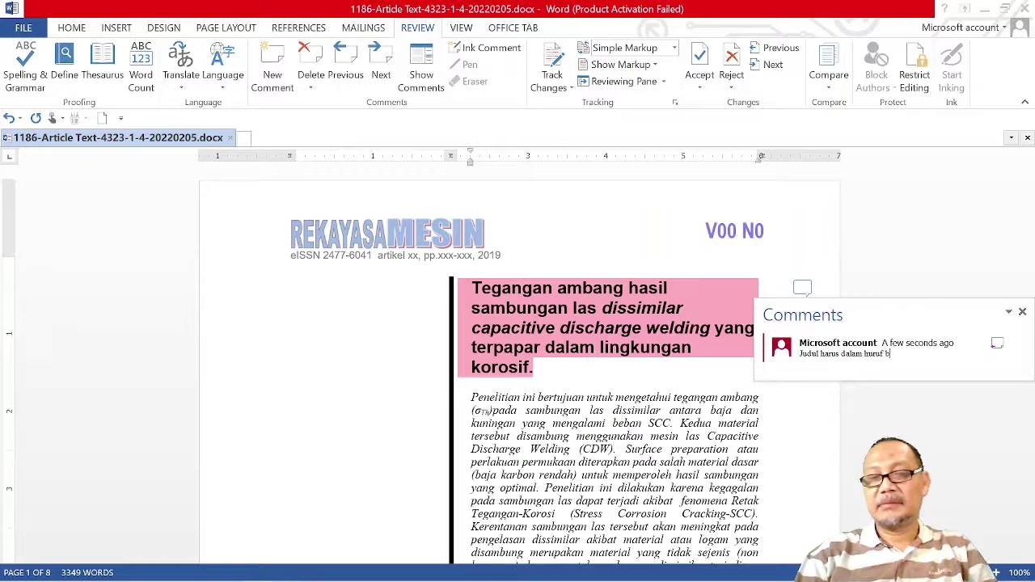
type("esar semua")
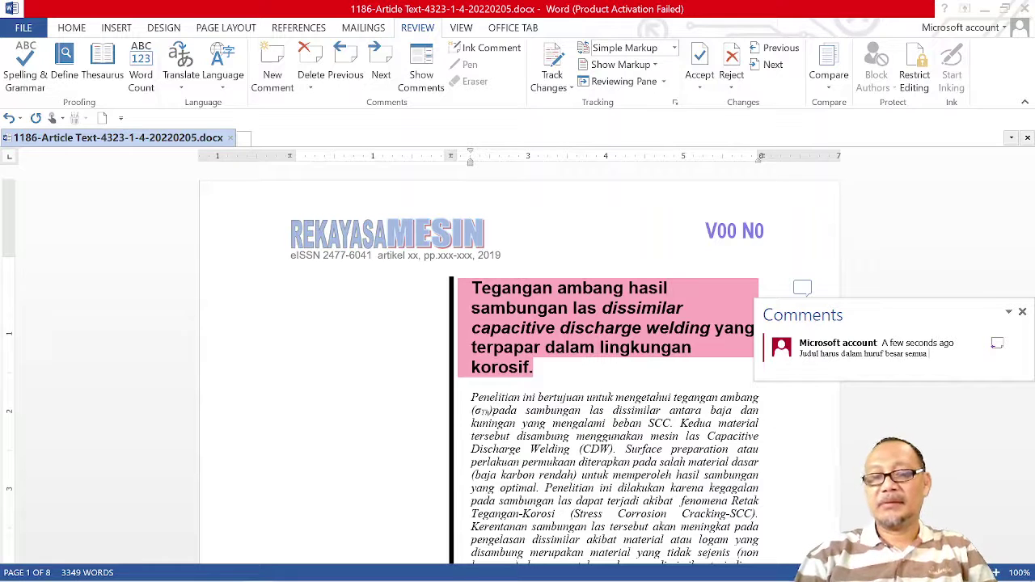
type(" (C")
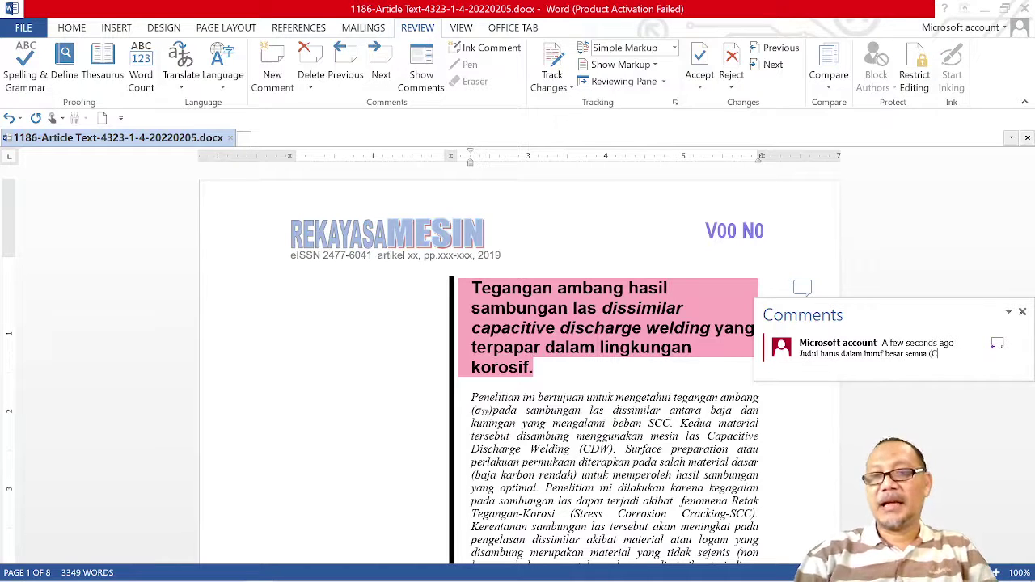
type("apita")
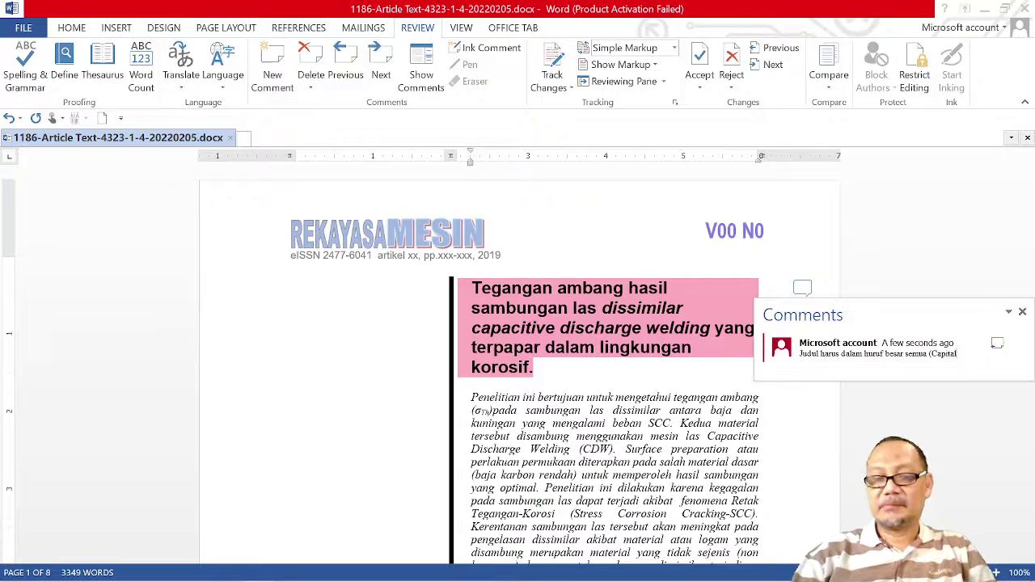
type("l)")
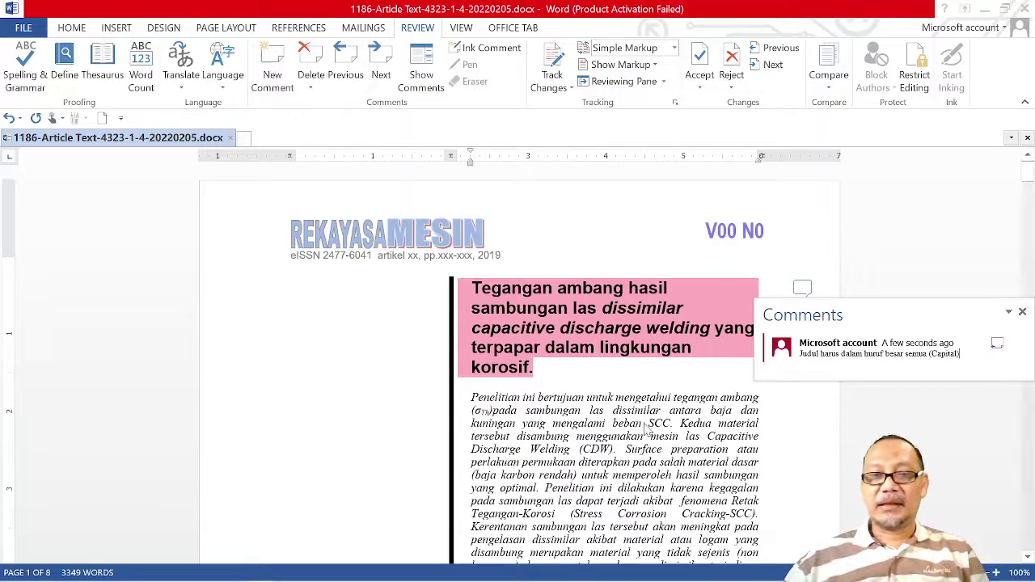
left_click(765, 285)
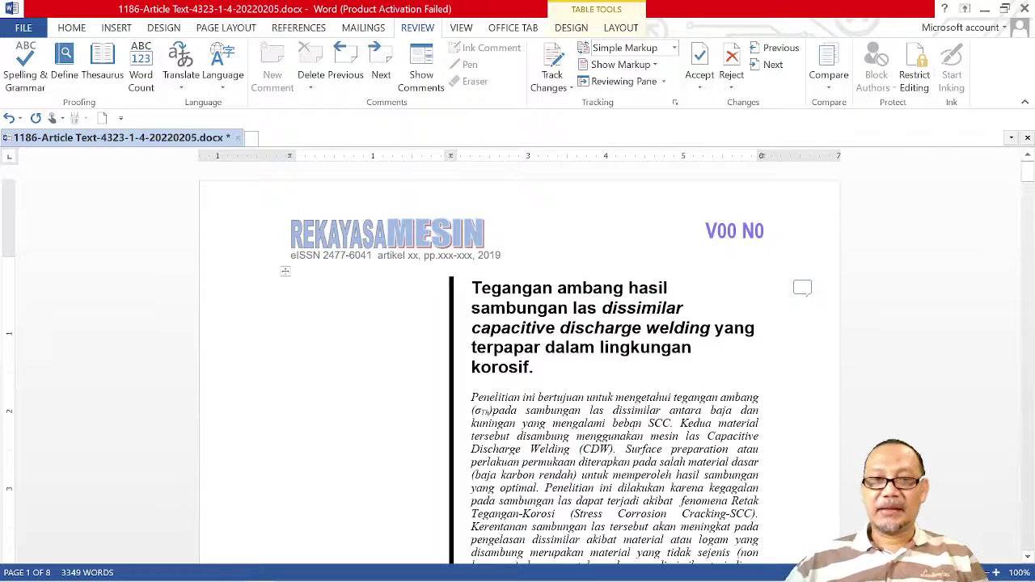
Step: Add a comment in Indonesian to "SCC" in the abstract, stating that the abbreviation must be explained or spelled out at first use
left_click_drag(648, 424, 672, 425)
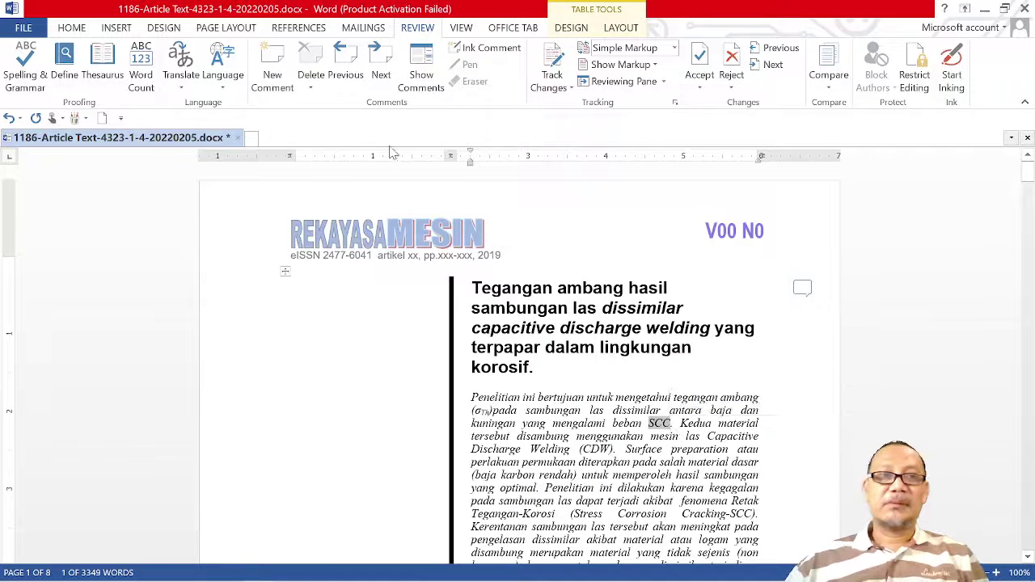
left_click(274, 93)
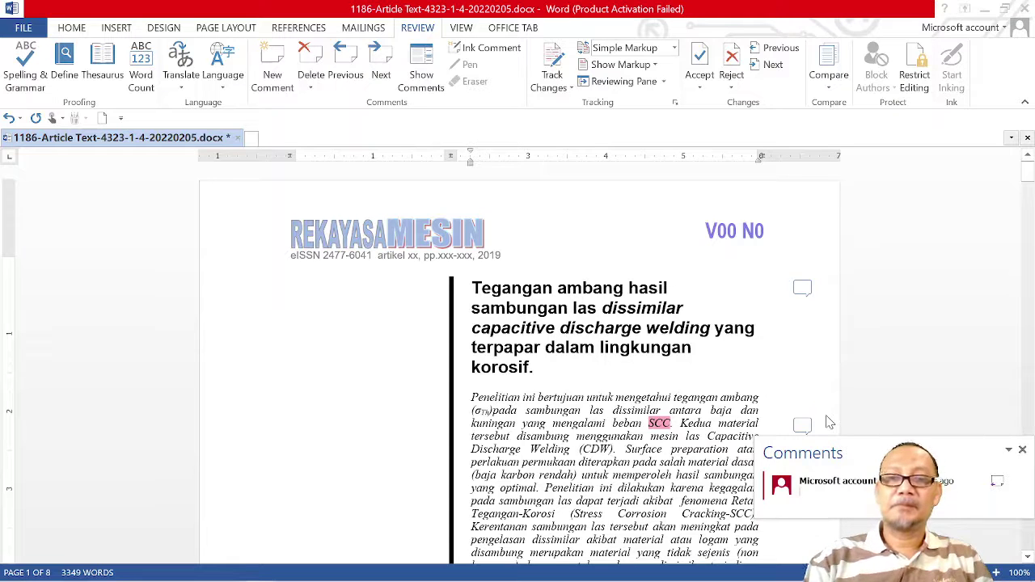
type("Si")
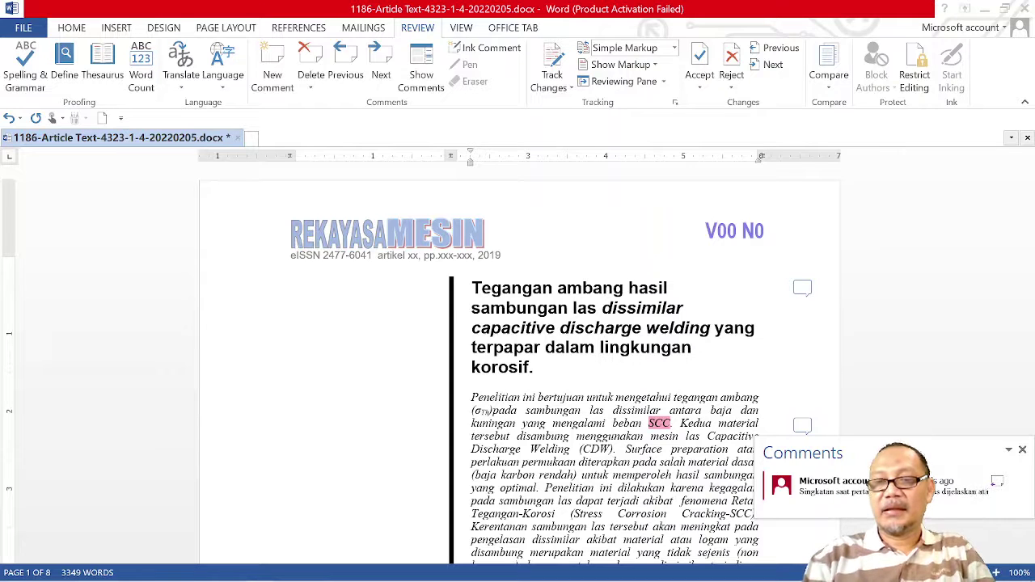
type("u disc")
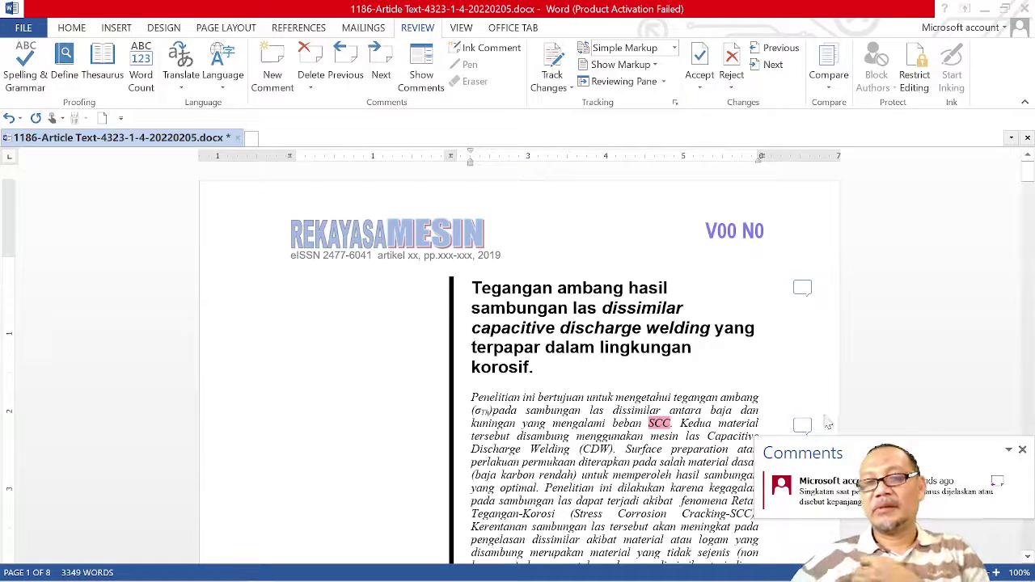
Step: Add a comment to "engineer" in the introduction, asking in Indonesian for an Indonesian term and suggesting "Insinyur Teknik?"
scroll(705, 420, "down", 8)
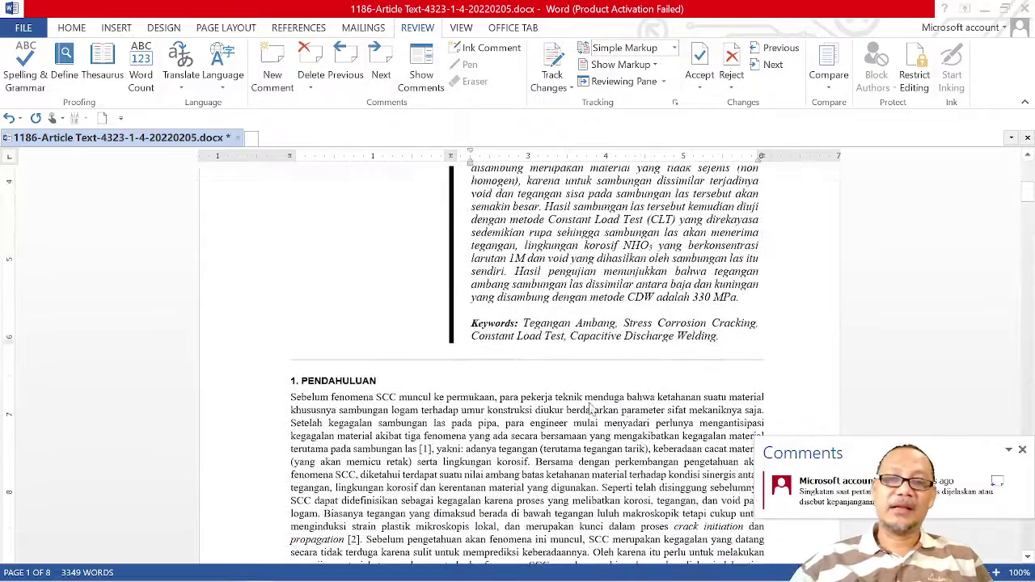
left_click(554, 430)
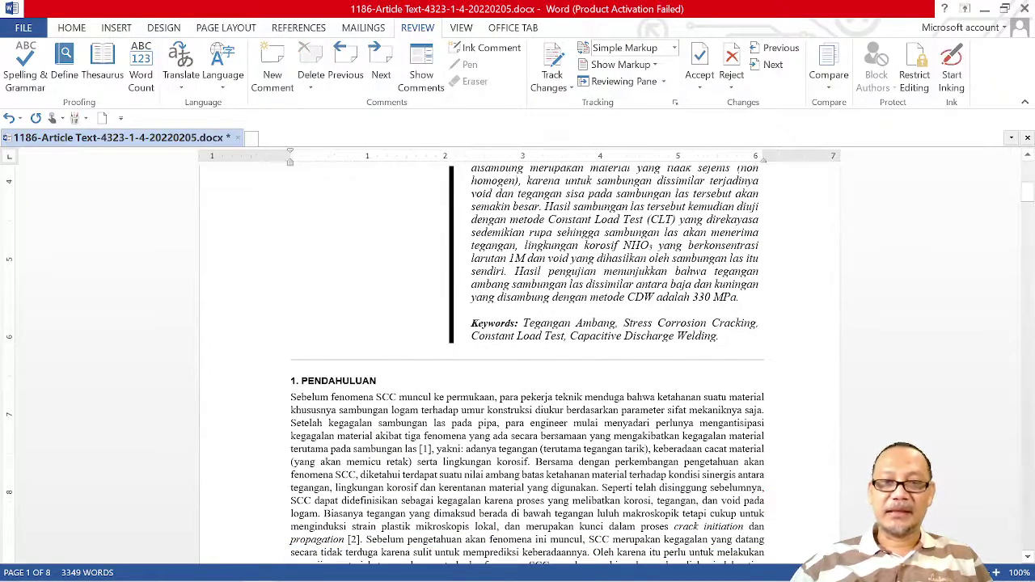
left_click_drag(531, 422, 571, 435)
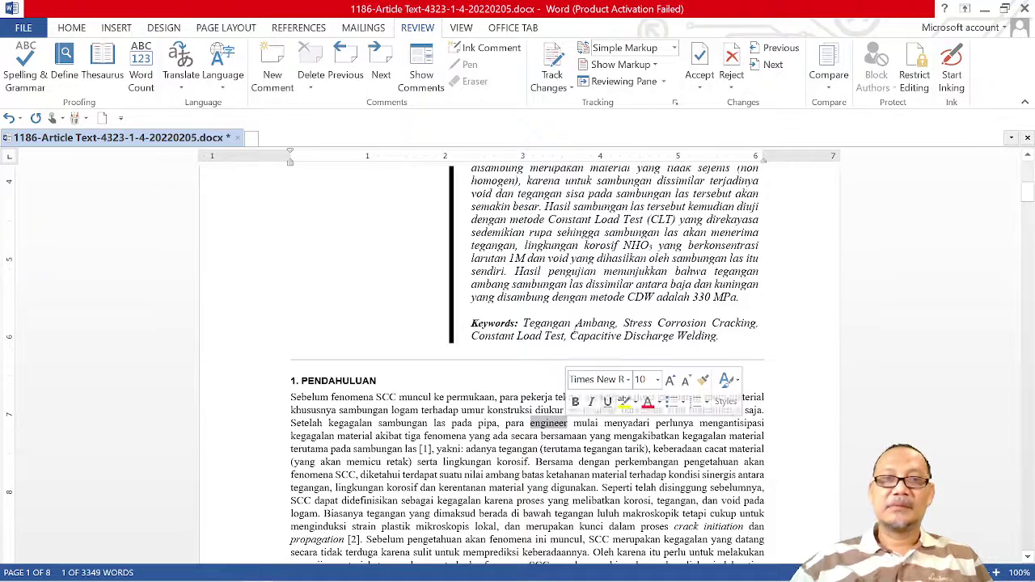
left_click(273, 74)
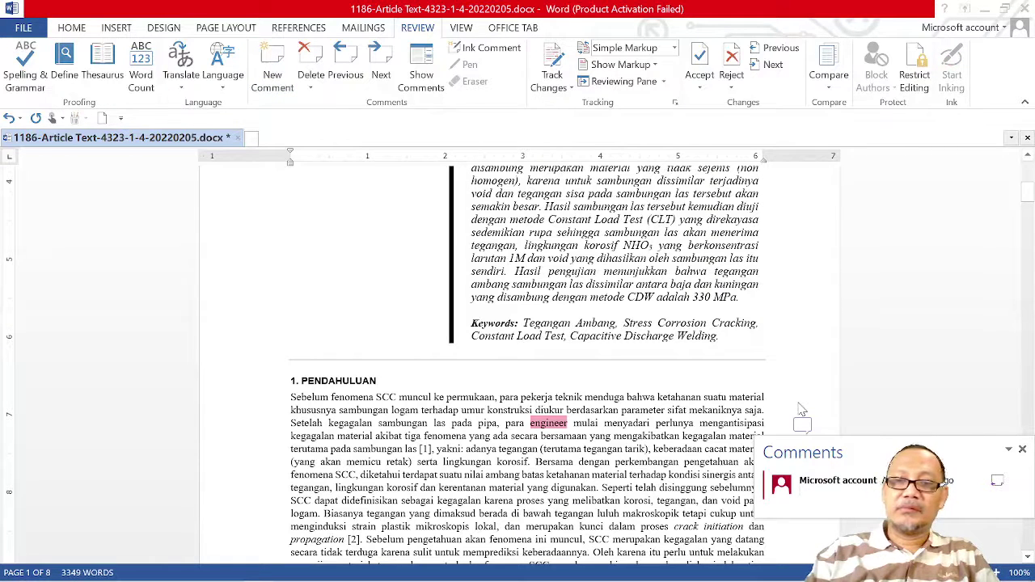
type("Usahakan menggunak")
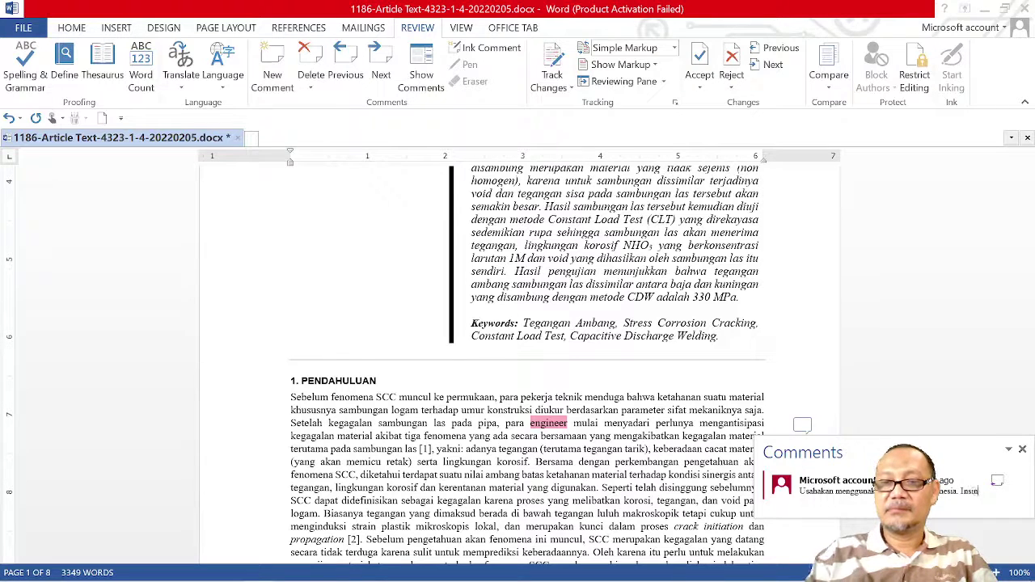
type("yur te")
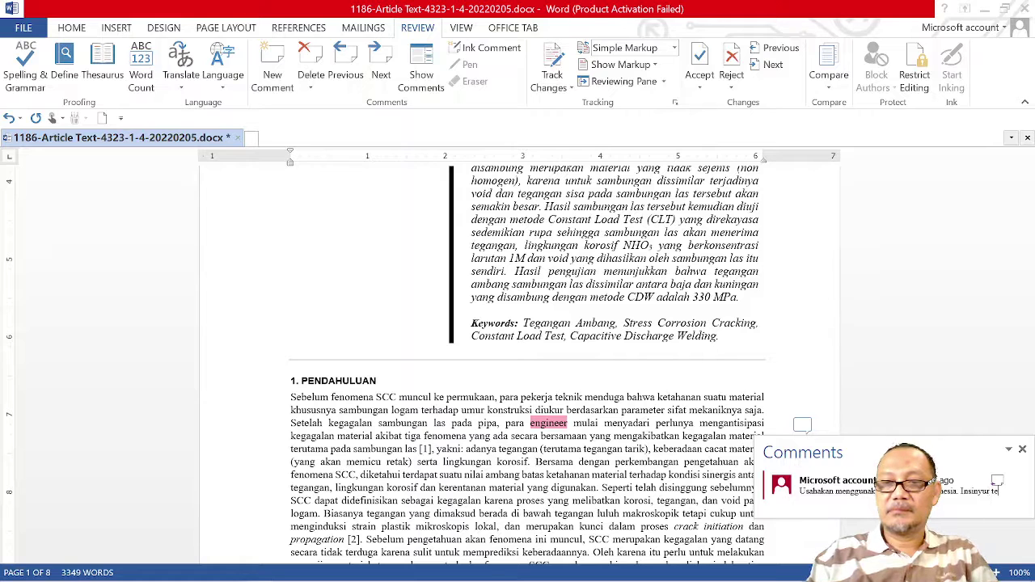
type("kni")
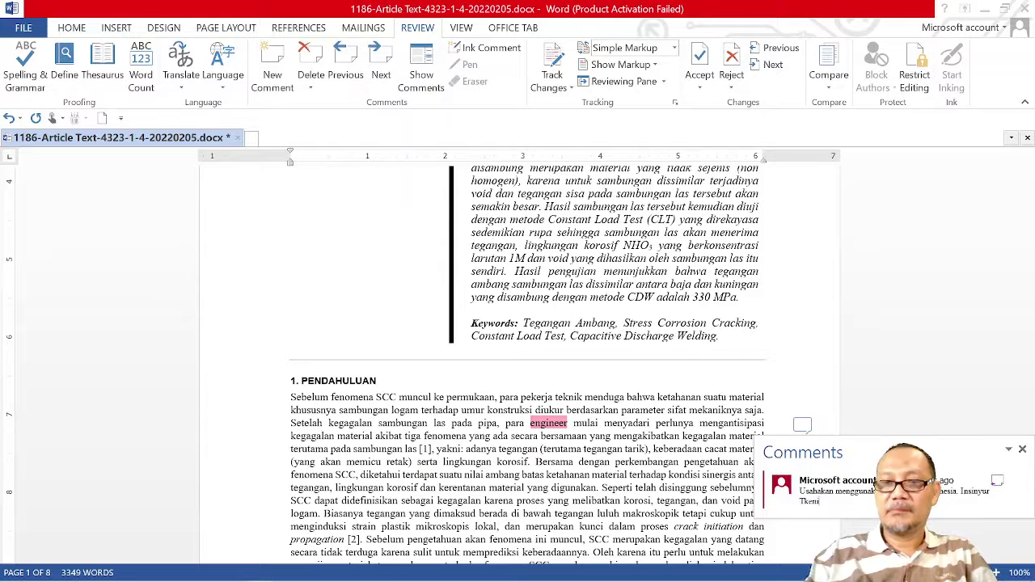
type("n")
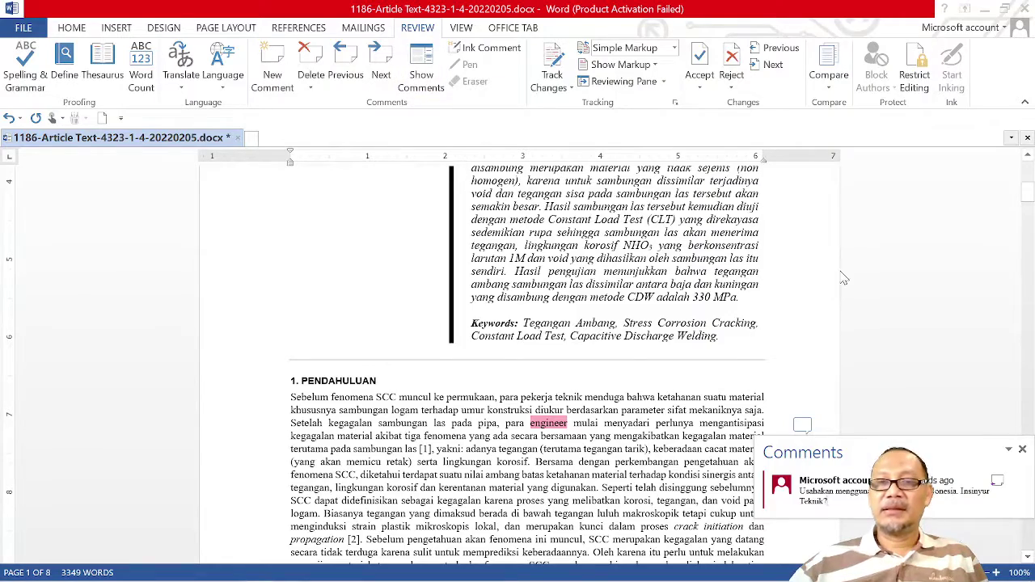
Step: Save the annotated article as "Revisi dari Reviewer" in the Downloads folder, and close Word to return to the review form
scroll(844, 279, "up", 5)
scroll(843, 279, "down", 10)
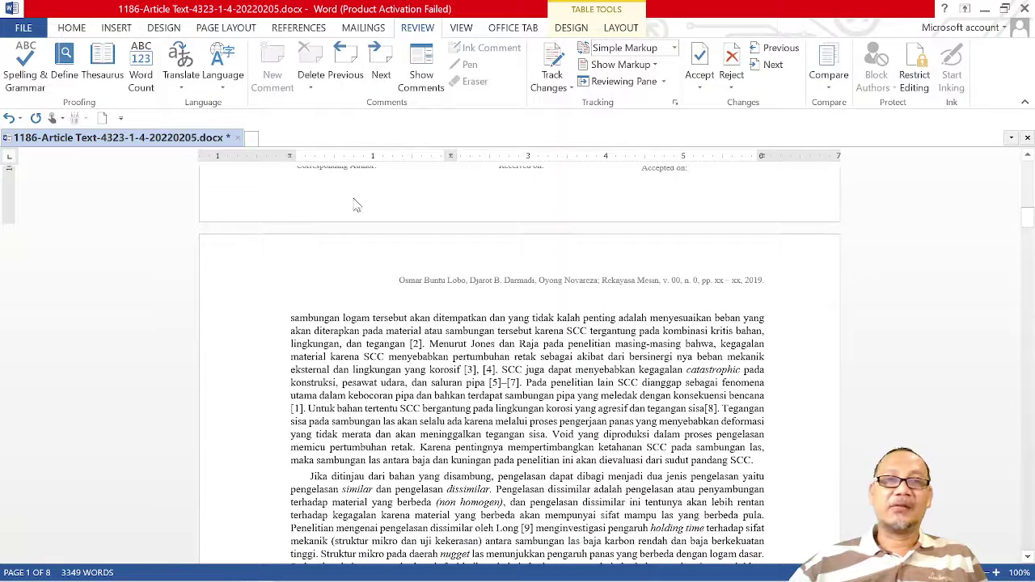
left_click(29, 32)
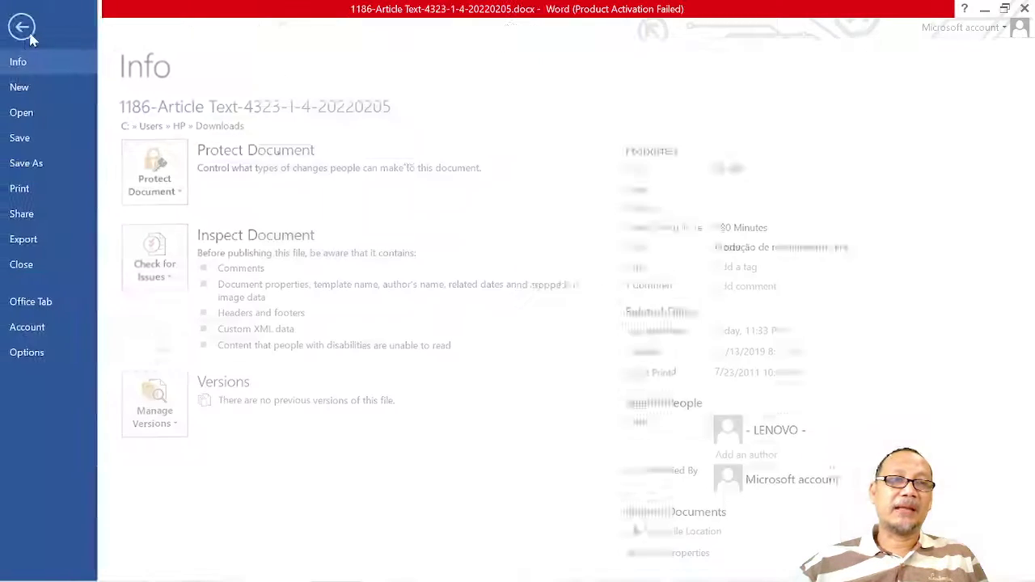
left_click(40, 163)
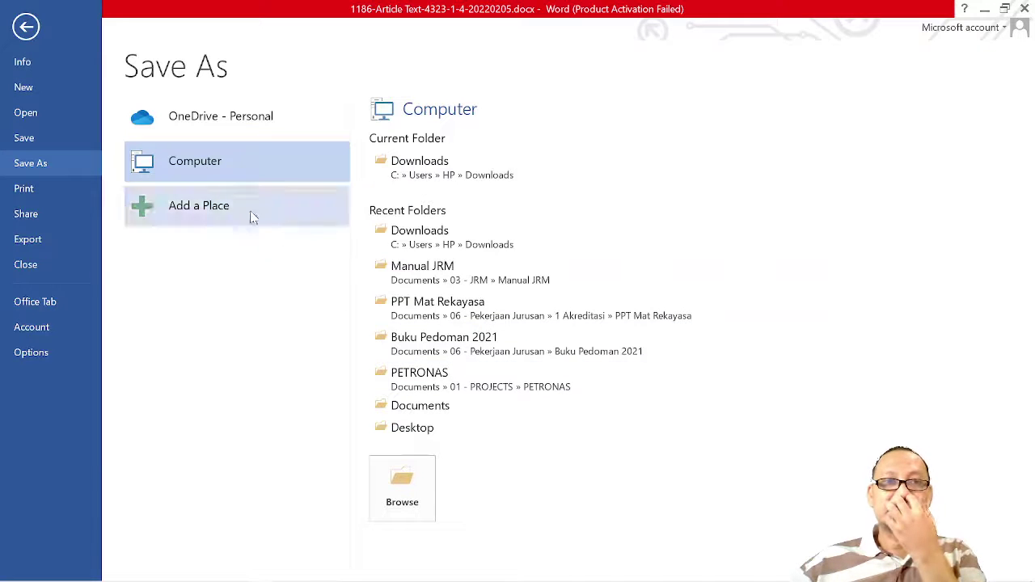
left_click(419, 181)
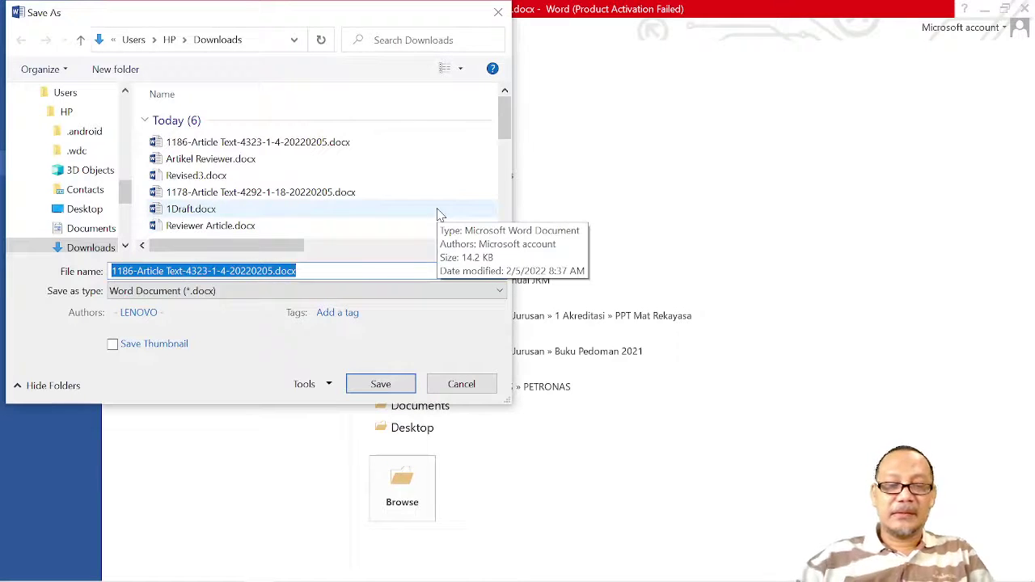
type("Revisi dari Reviewer")
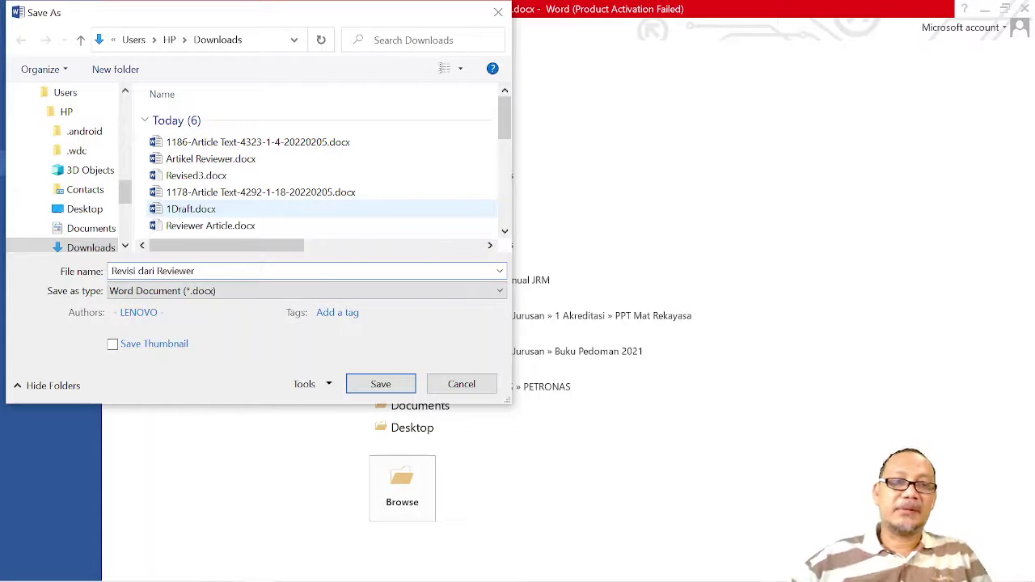
left_click(379, 385)
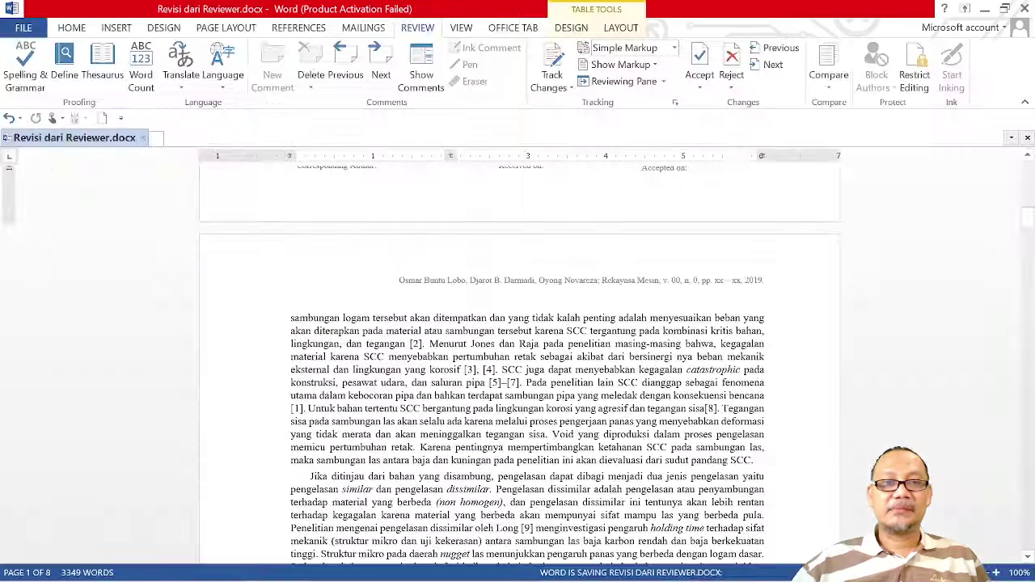
left_click(1024, 8)
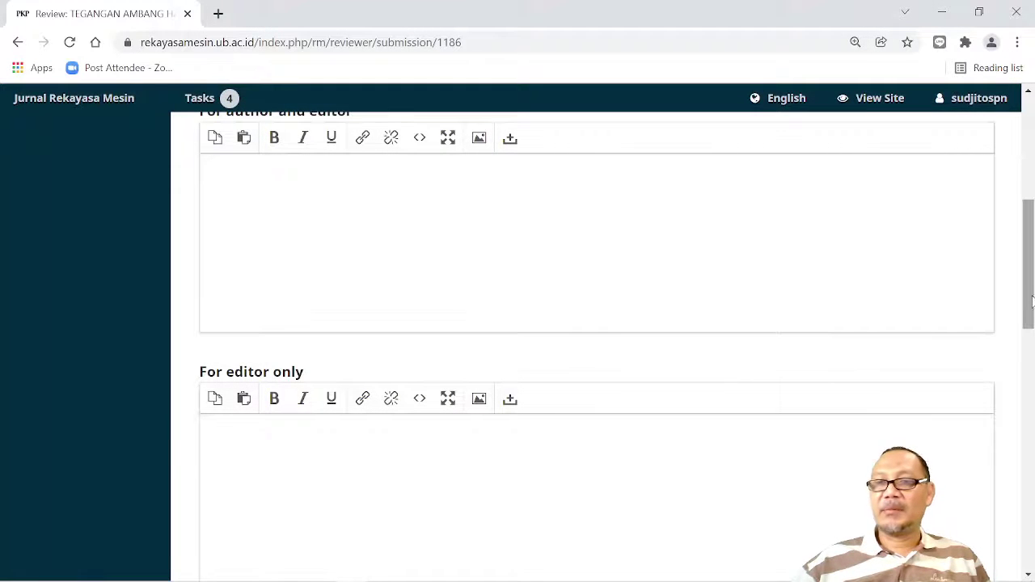
Step: Enter the review "Perlu revisi." for author and editor, and "Revisi bisa dilakukan editor sendiri." for editor only
scroll(451, 267, "up", 1)
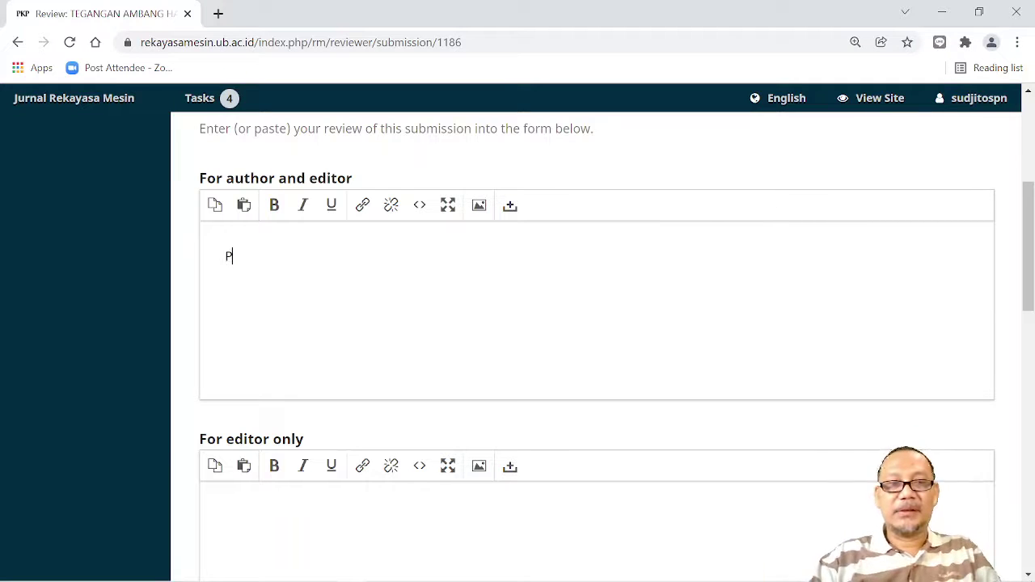
type("visi.")
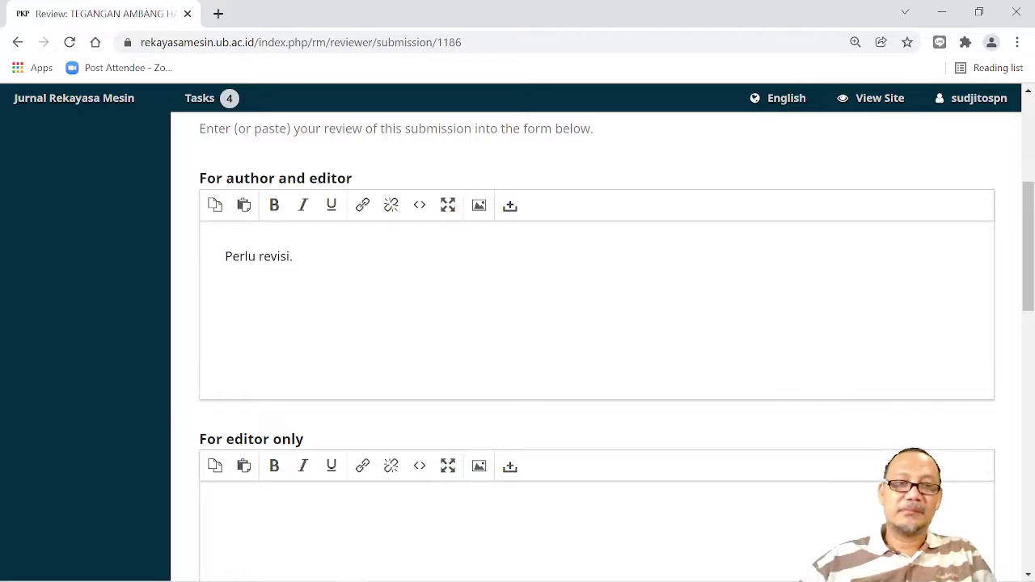
left_click(263, 493)
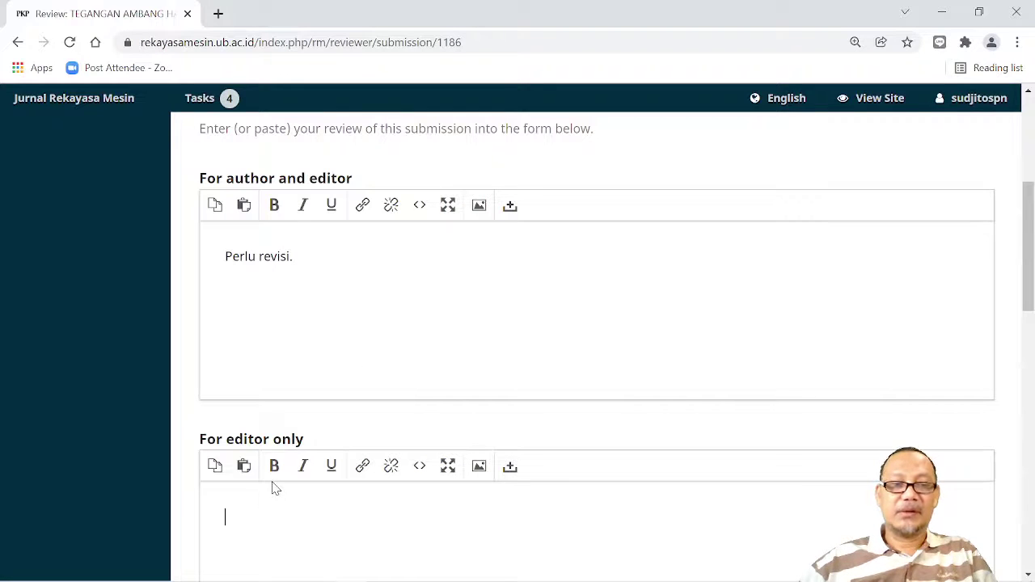
type("Revisi")
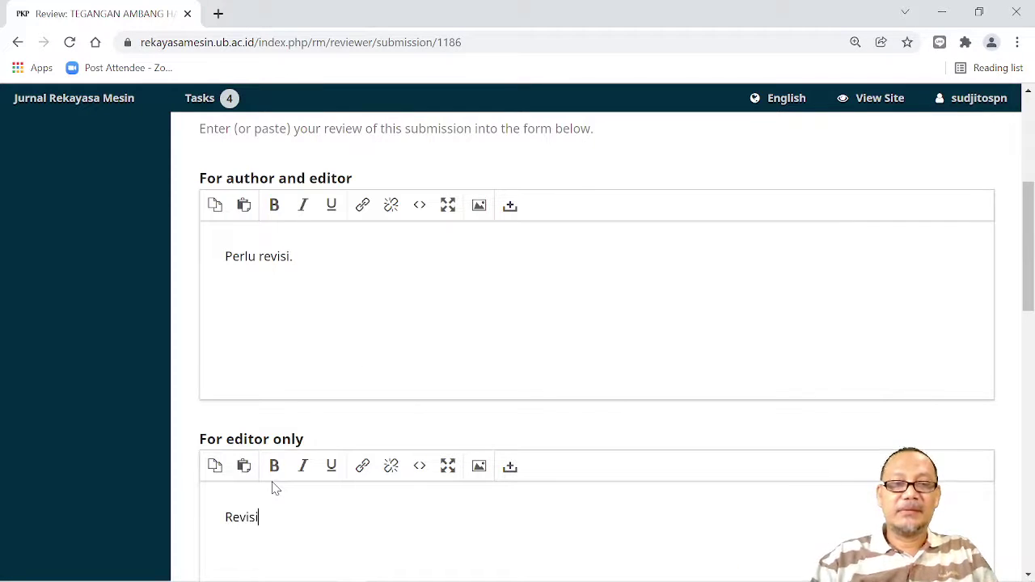
type(" bisa dilak")
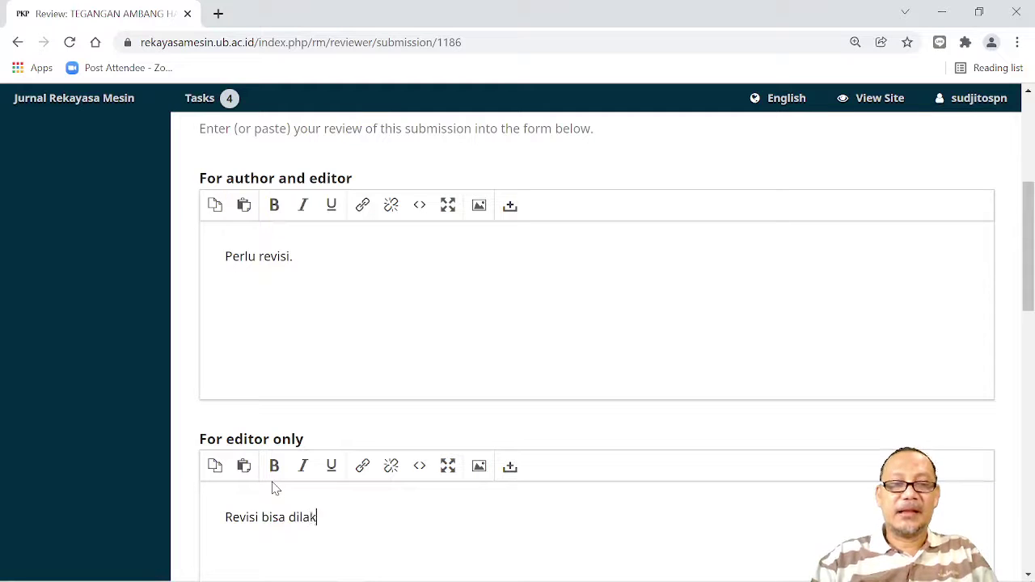
type("ukan editor")
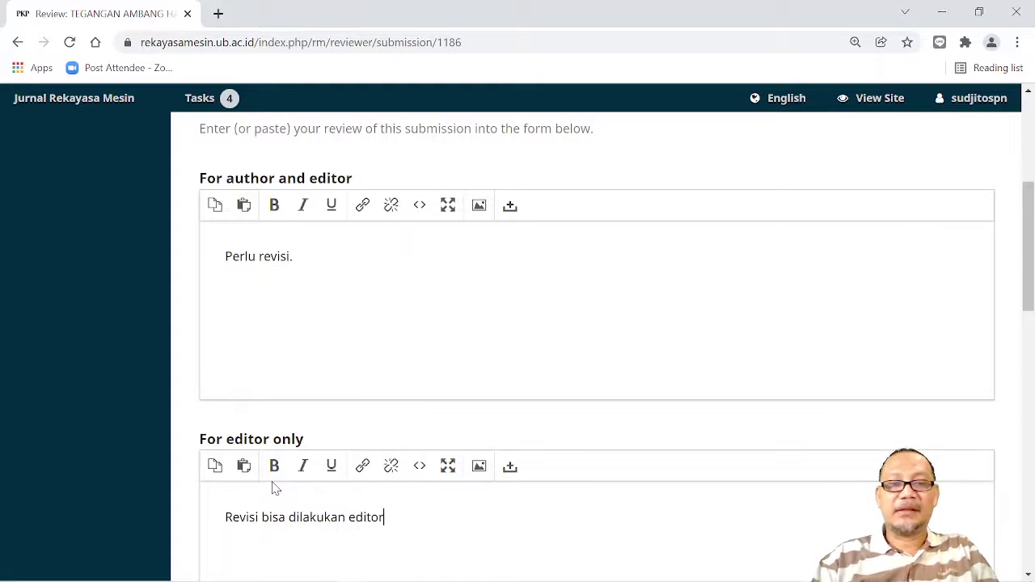
type(" se")
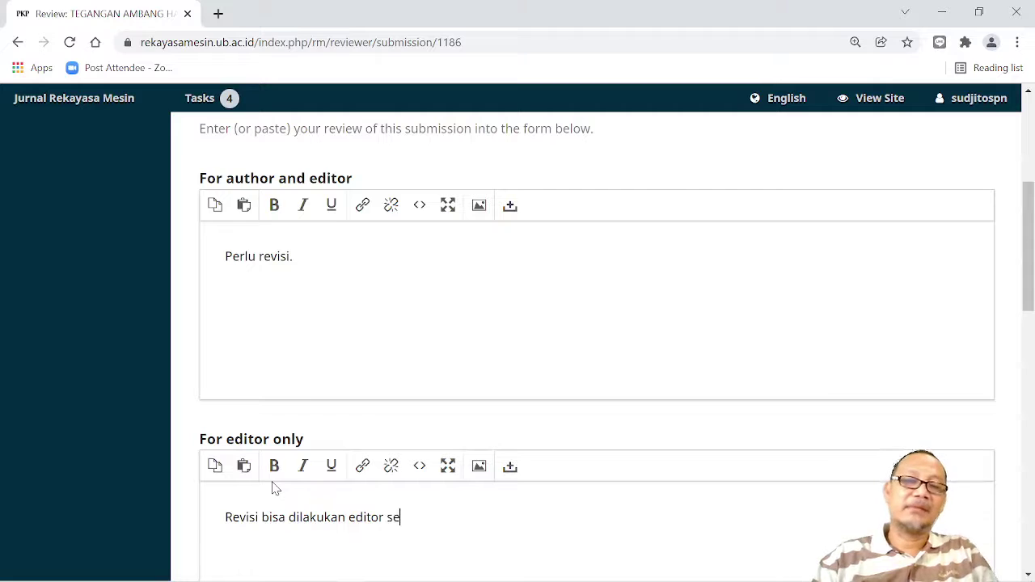
type("ndiri.")
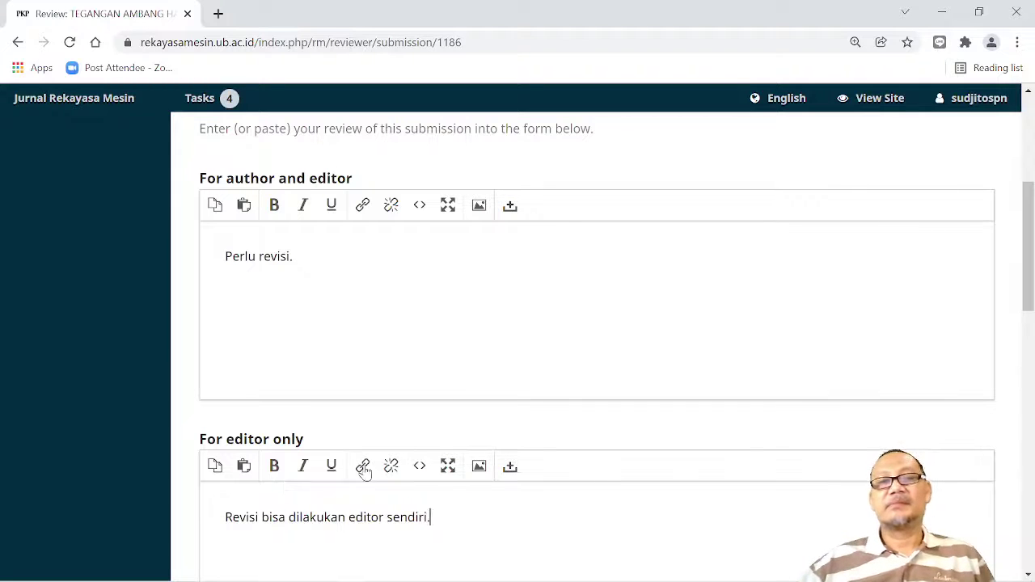
Step: Start a new review discussion that includes the section editor as participant, with the subject "revision needed"
scroll(390, 465, "down", 5)
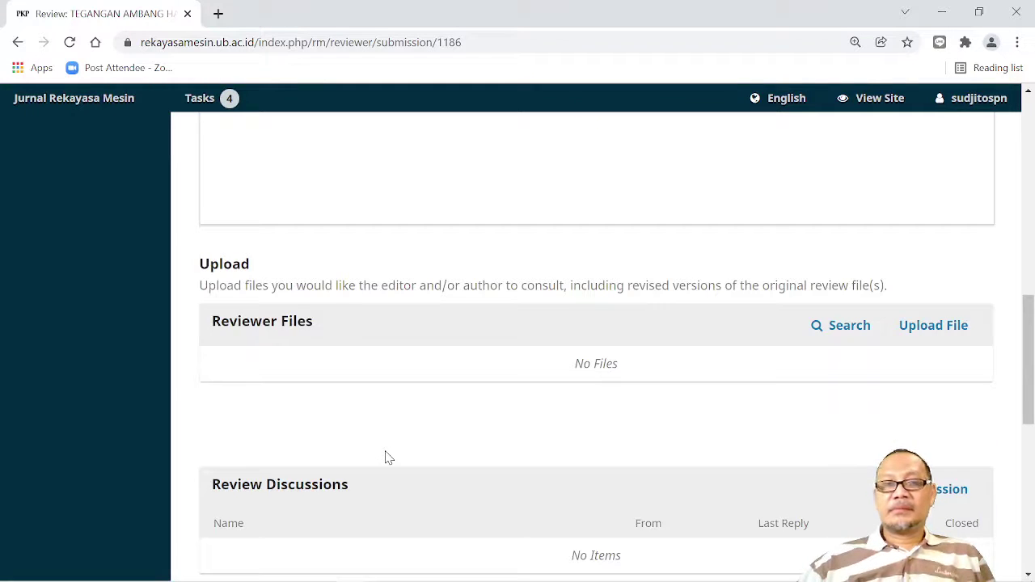
scroll(386, 461, "down", 5)
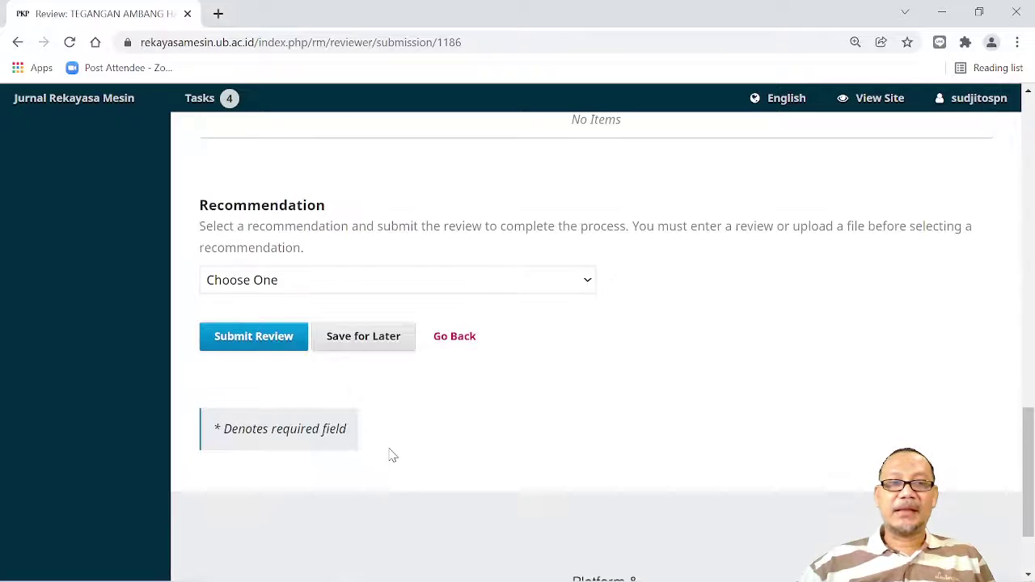
scroll(425, 368, "up", 5)
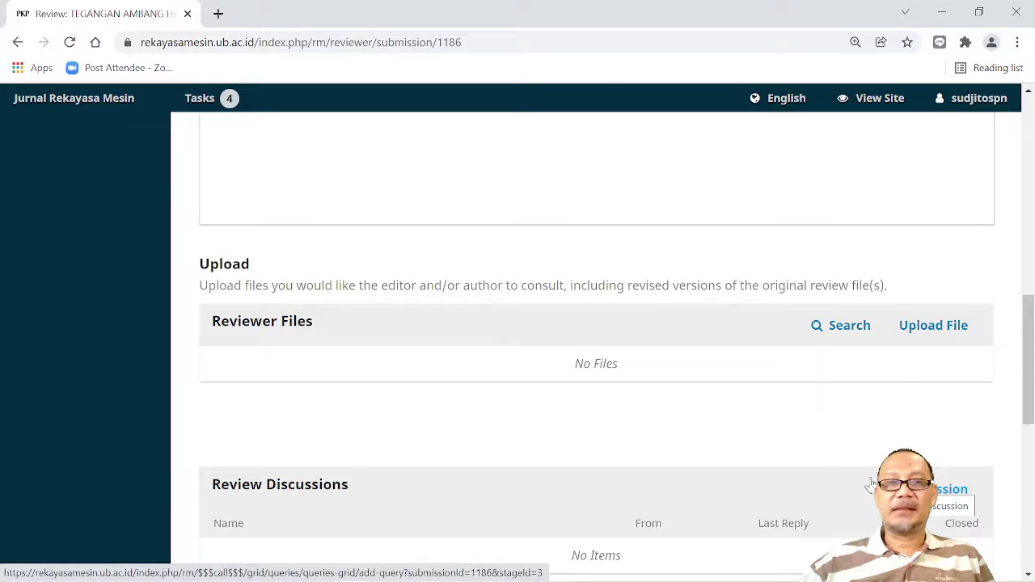
scroll(374, 210, "up", 5)
scroll(558, 380, "down", 5)
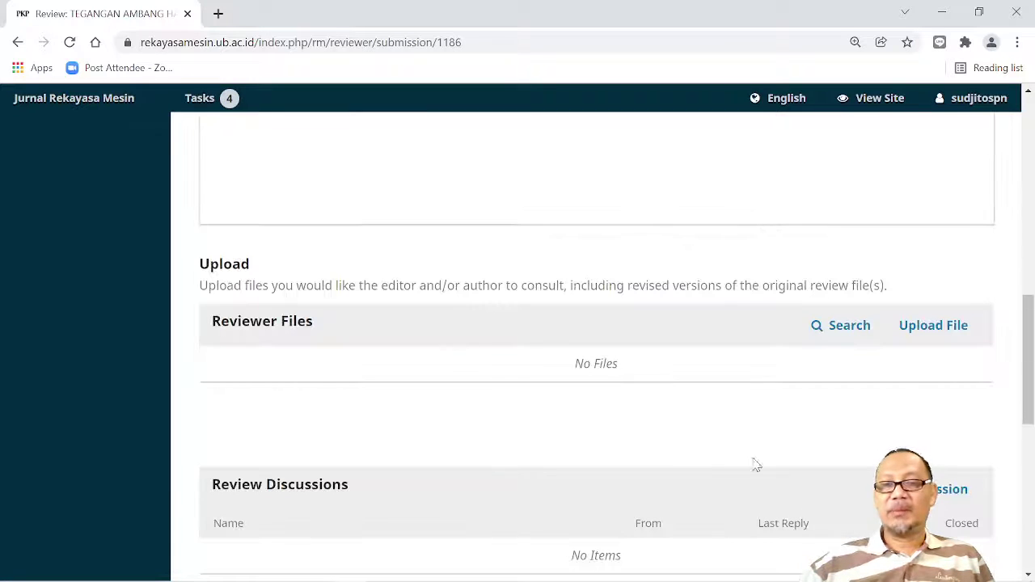
left_click(875, 489)
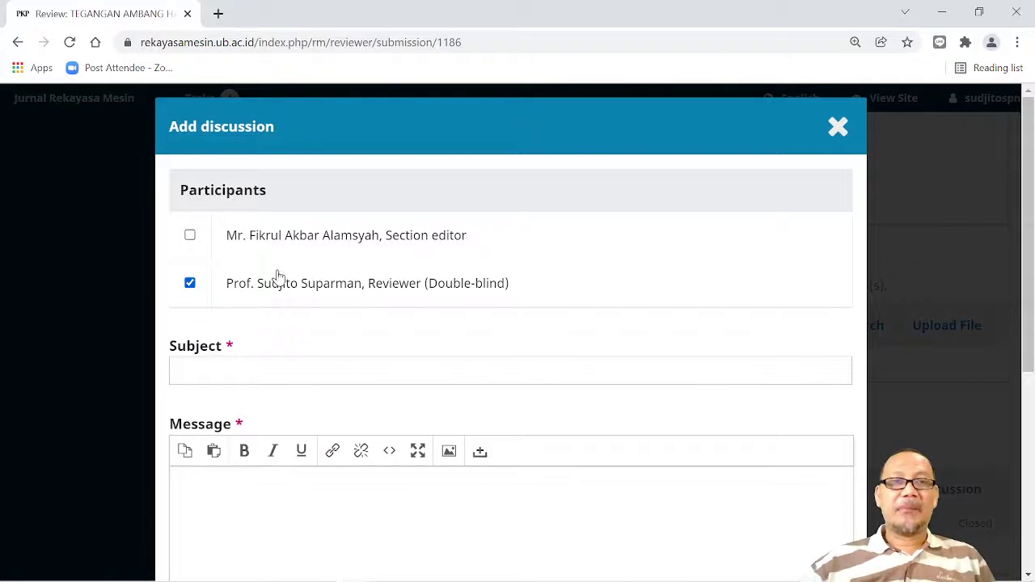
left_click(191, 236)
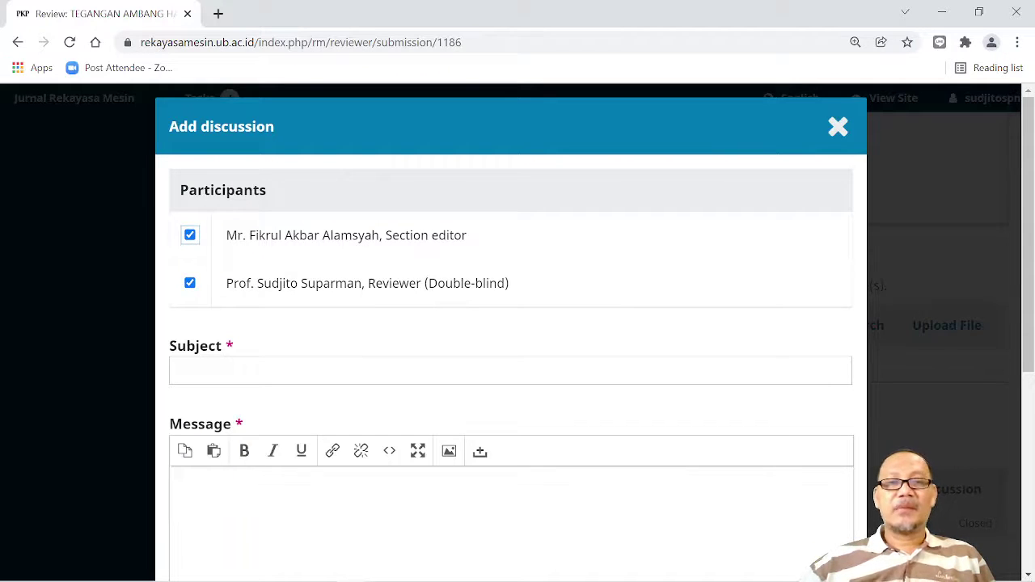
left_click(242, 370)
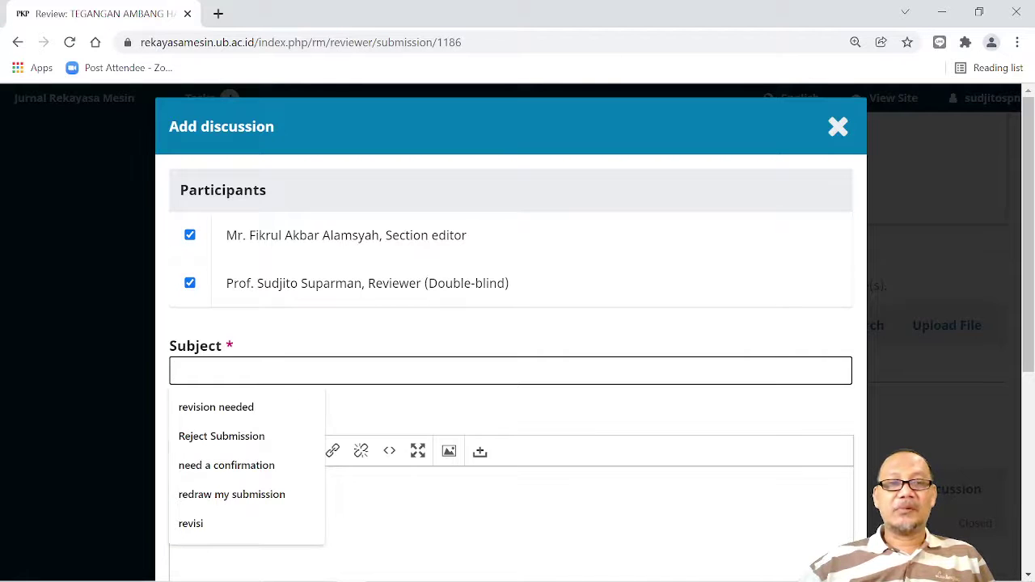
left_click(254, 414)
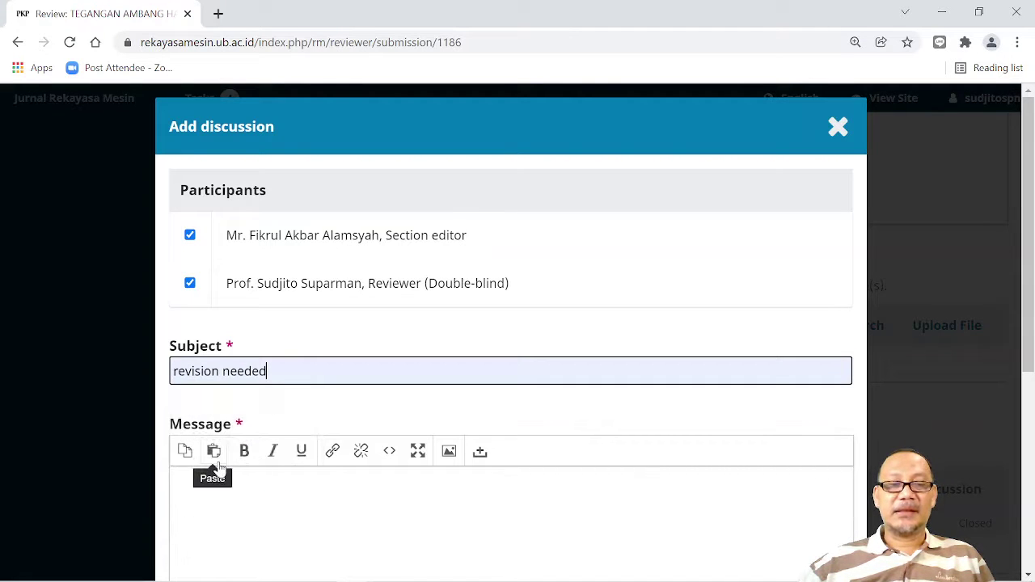
Step: Write the discussion message "Artikel perlu revisi, revisi detail ada pada file terlampir."
left_click(479, 563)
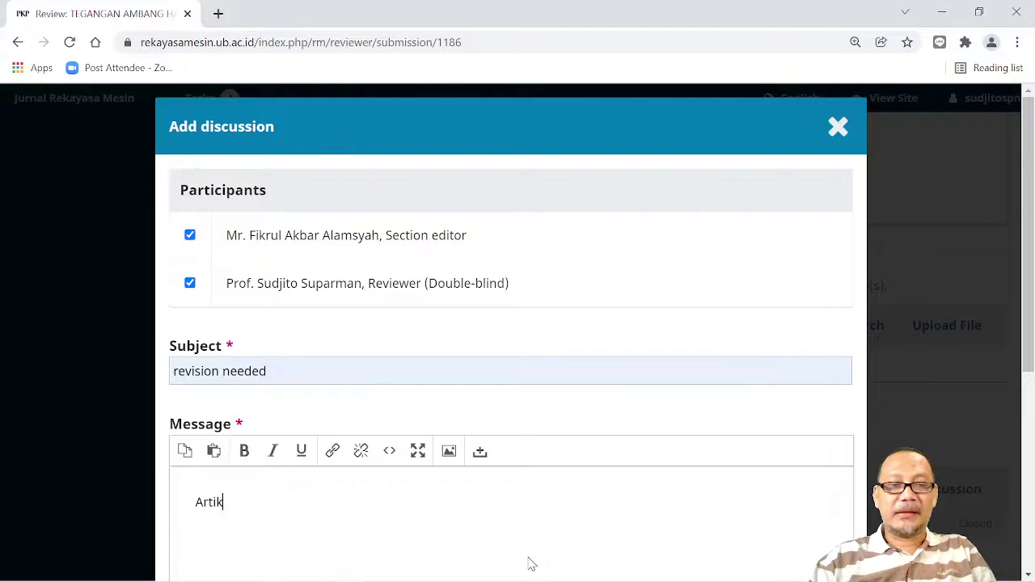
type("Artikel perlu revisi, revisi d")
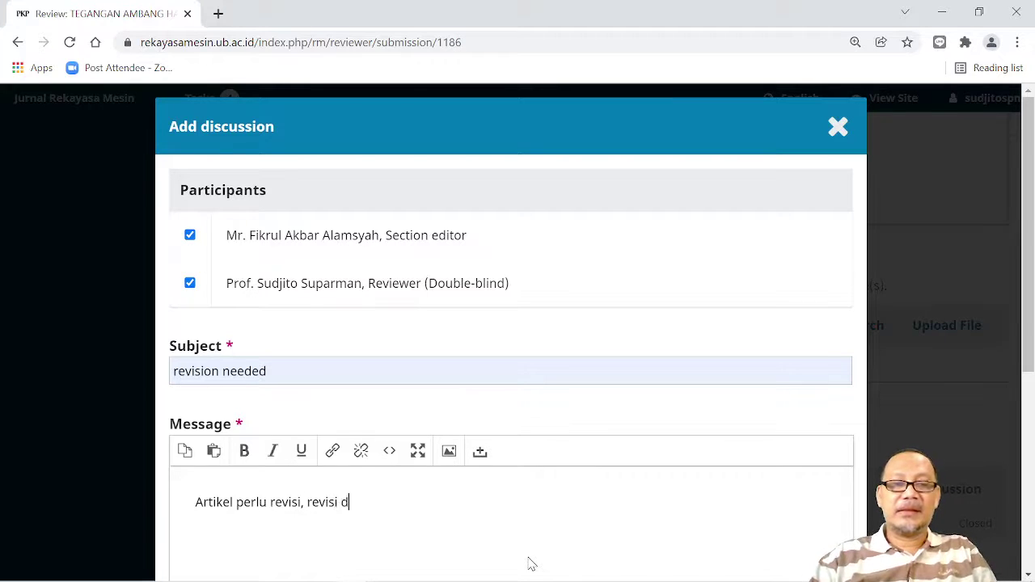
type("etail ada ")
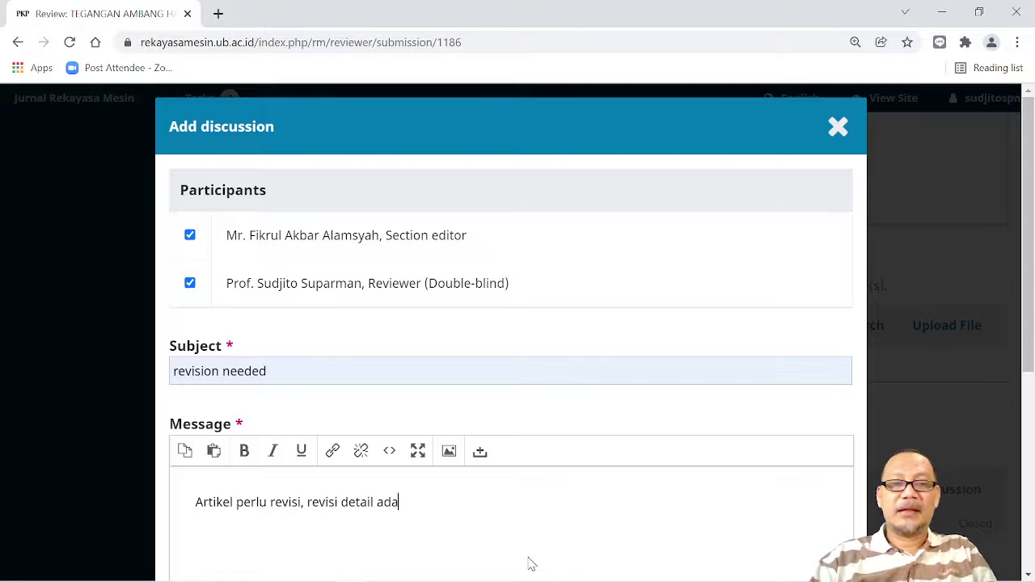
type("pada ar")
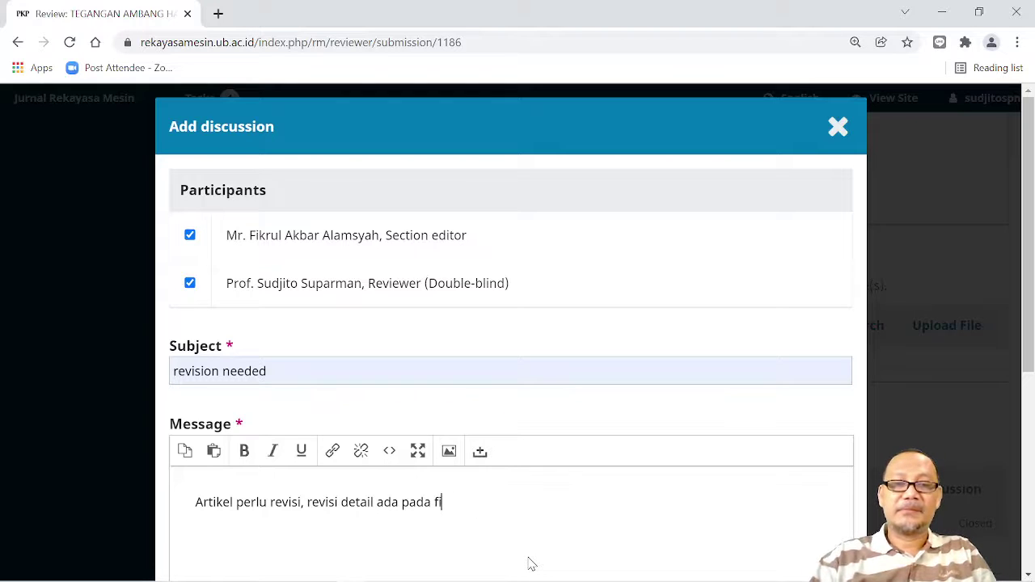
type("le terlampir.")
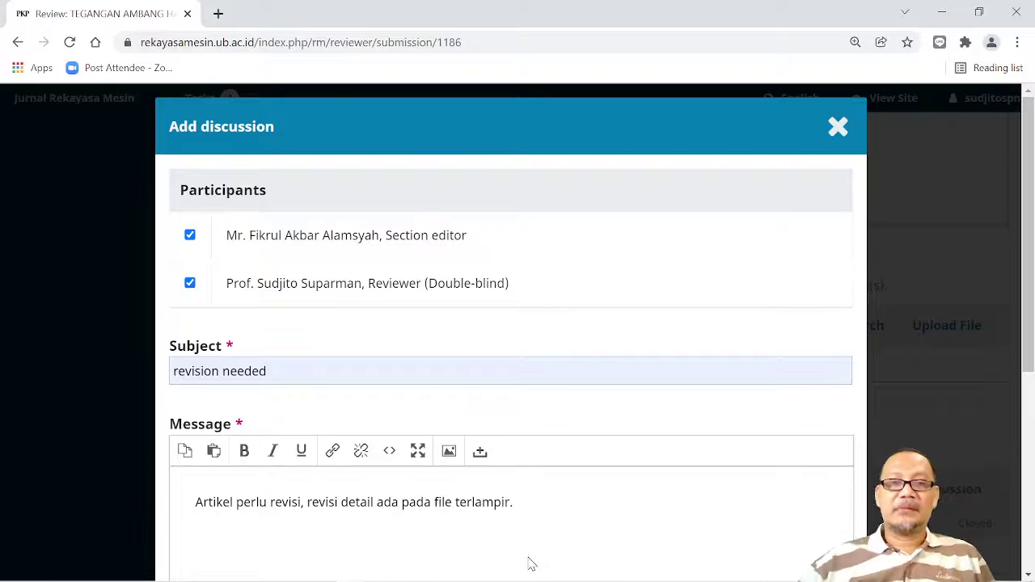
Step: Attach "Revisi dari Reviewer.docx" from the Downloads folder to the discussion as Article Text and complete the upload
scroll(526, 561, "down", 4)
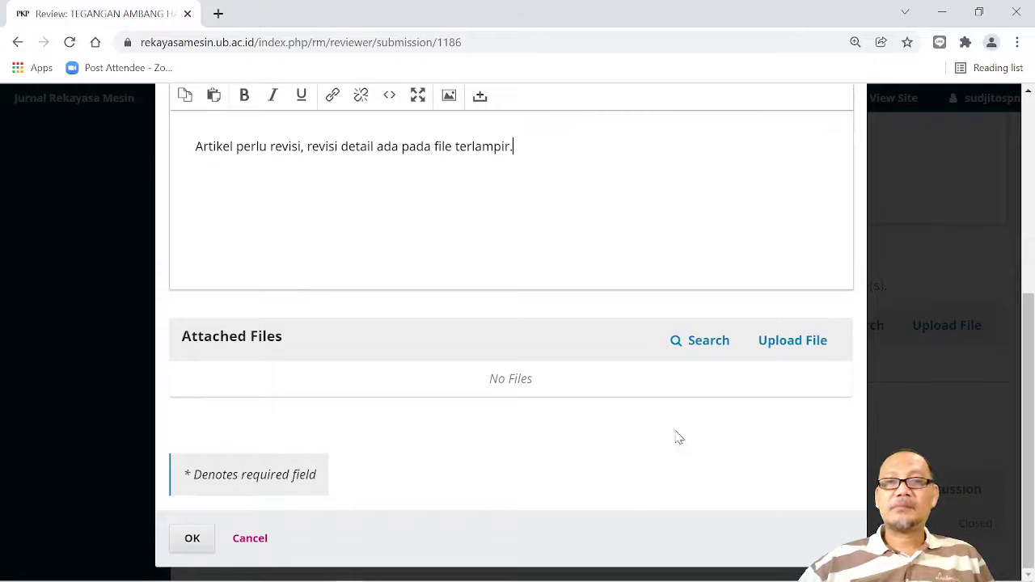
left_click(782, 342)
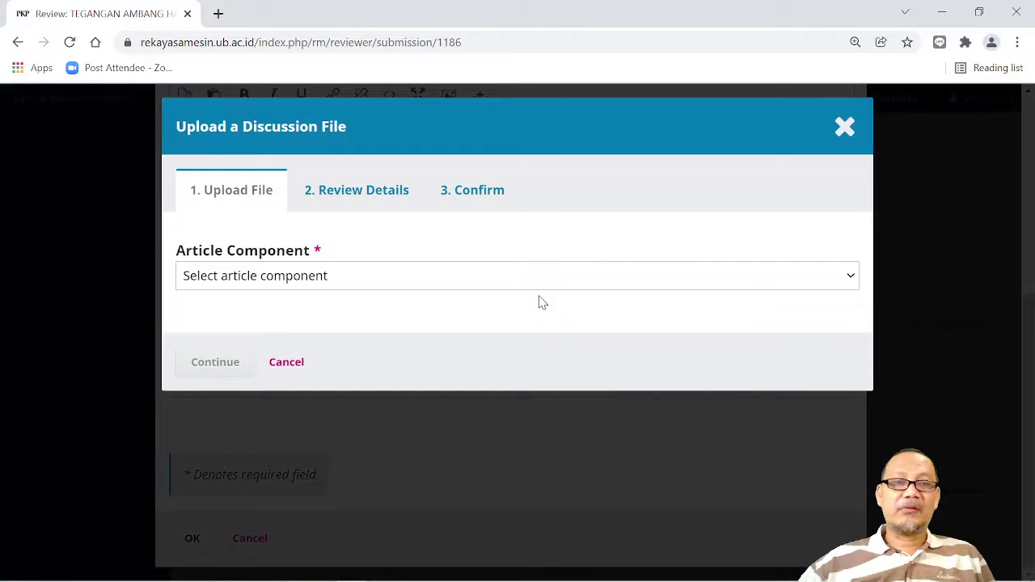
left_click(400, 279)
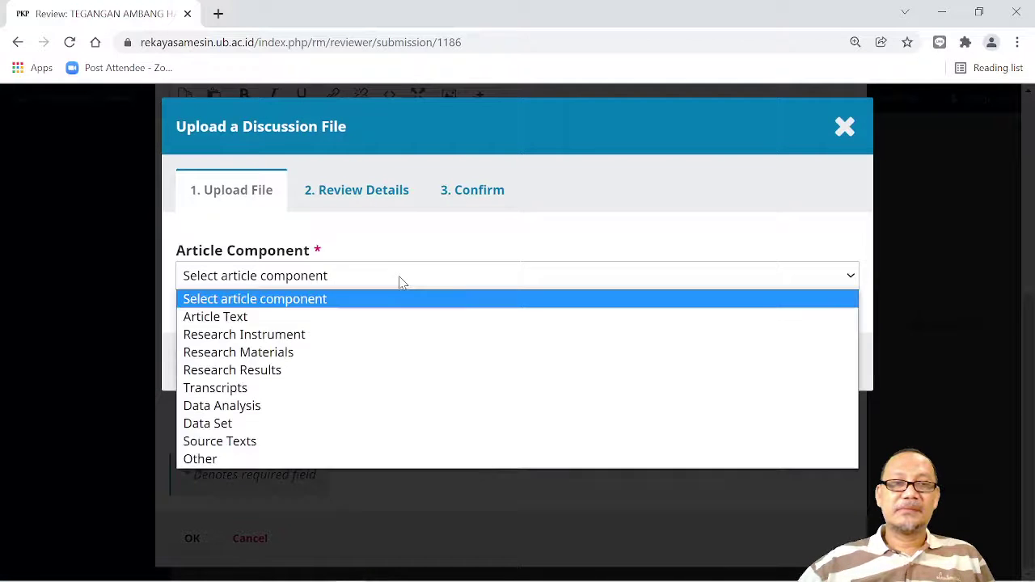
left_click(362, 323)
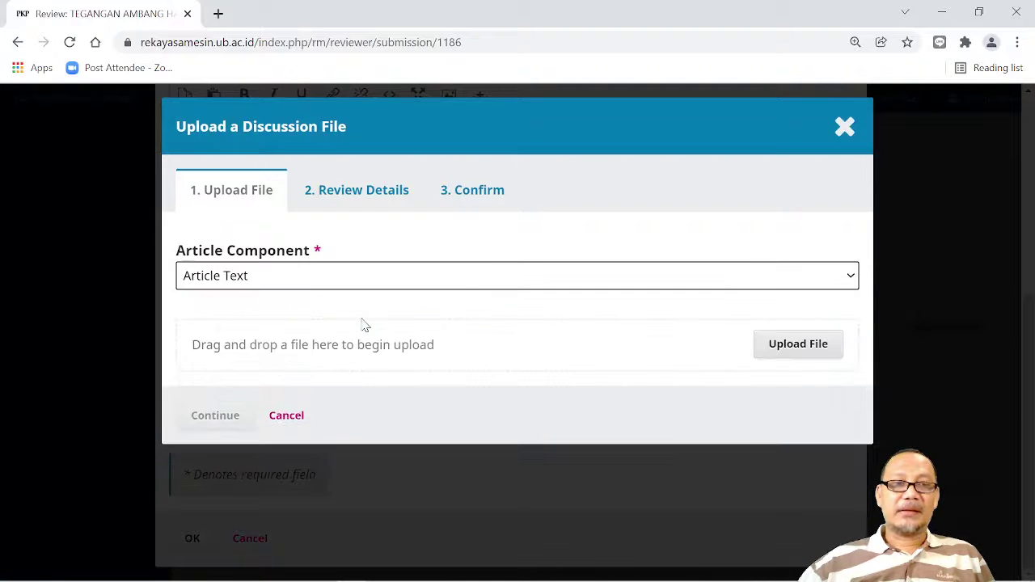
left_click(773, 356)
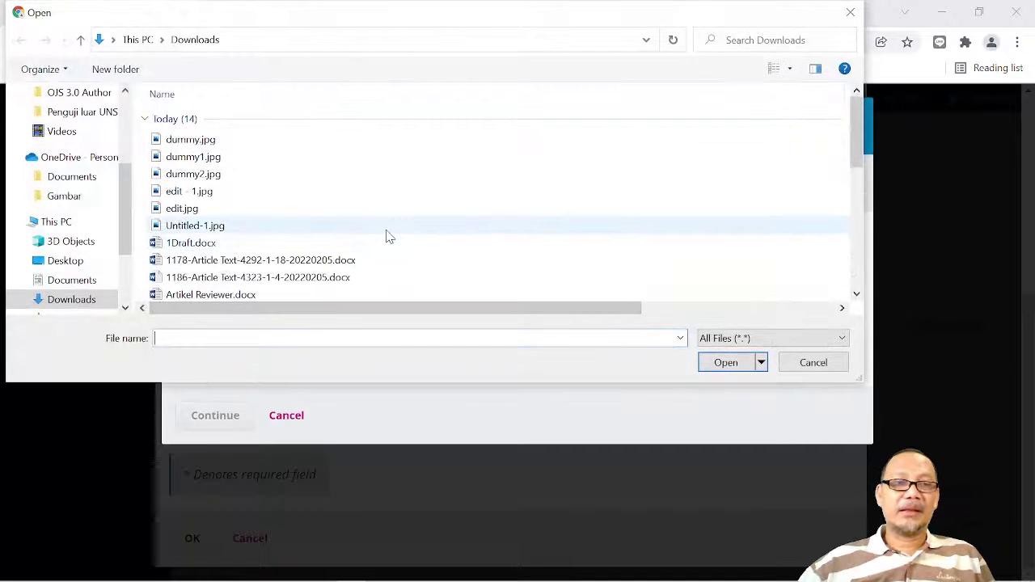
scroll(387, 236, "down", 3)
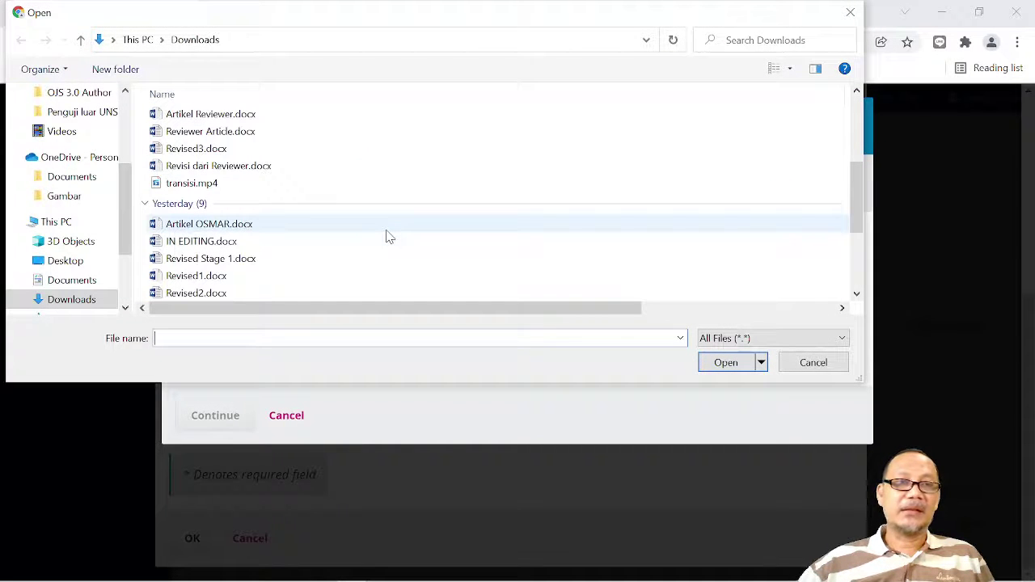
left_click(295, 174)
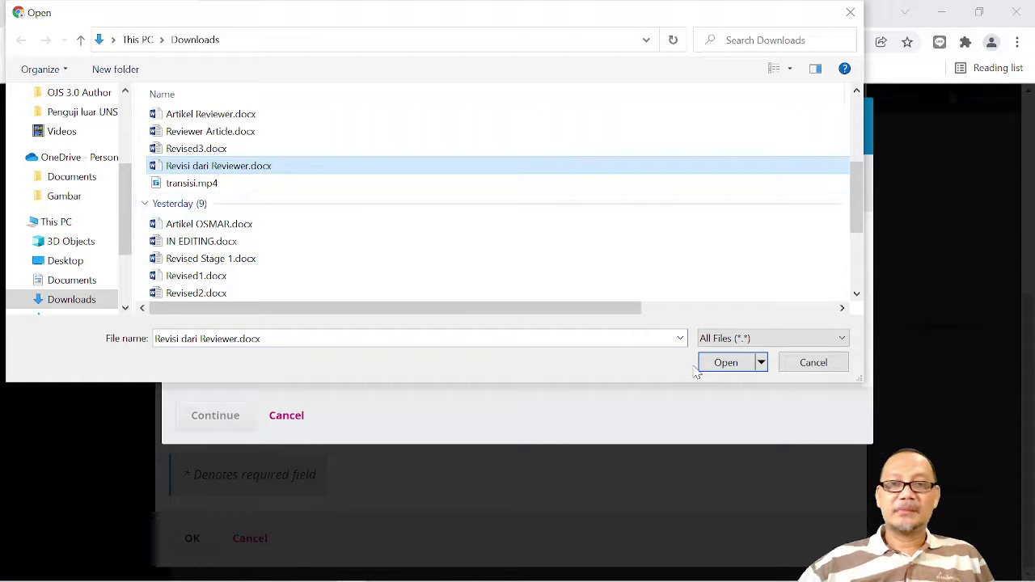
left_click(723, 362)
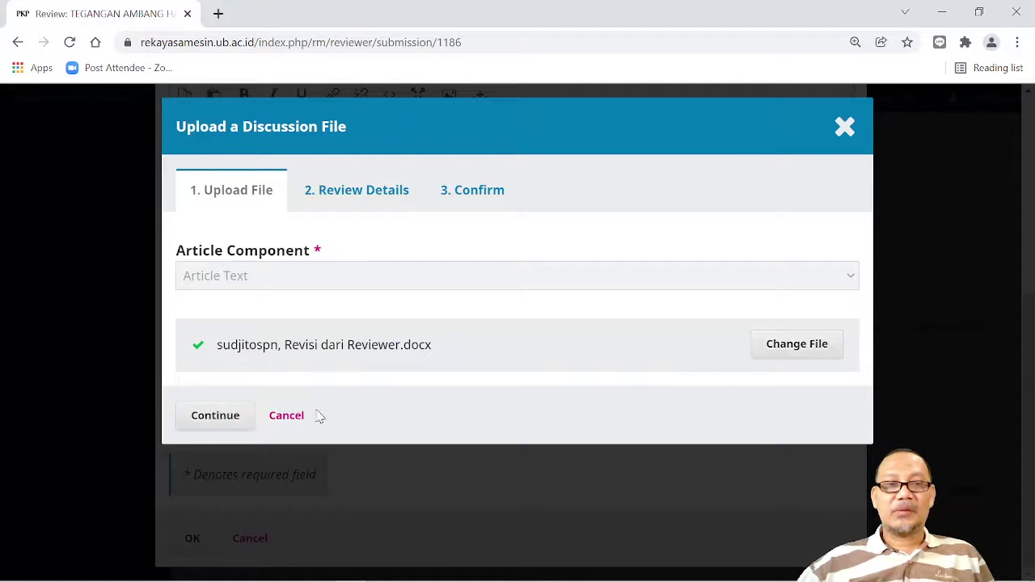
left_click(231, 423)
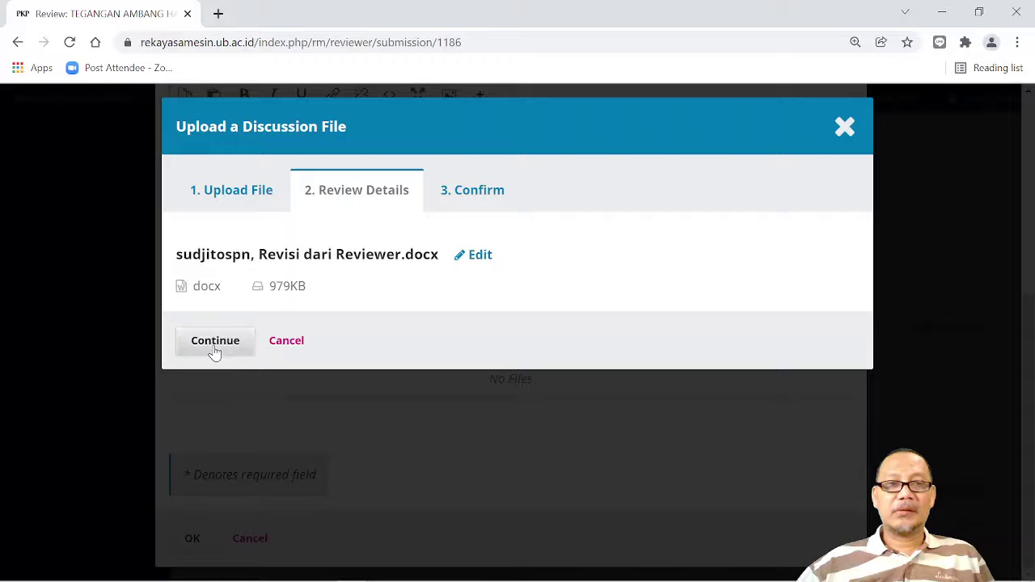
left_click(215, 349)
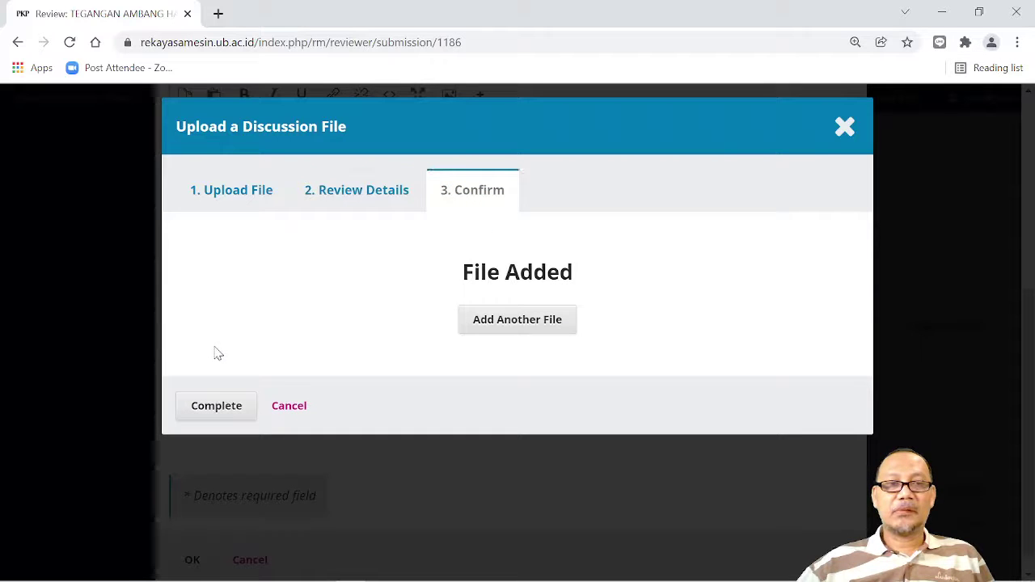
left_click(220, 413)
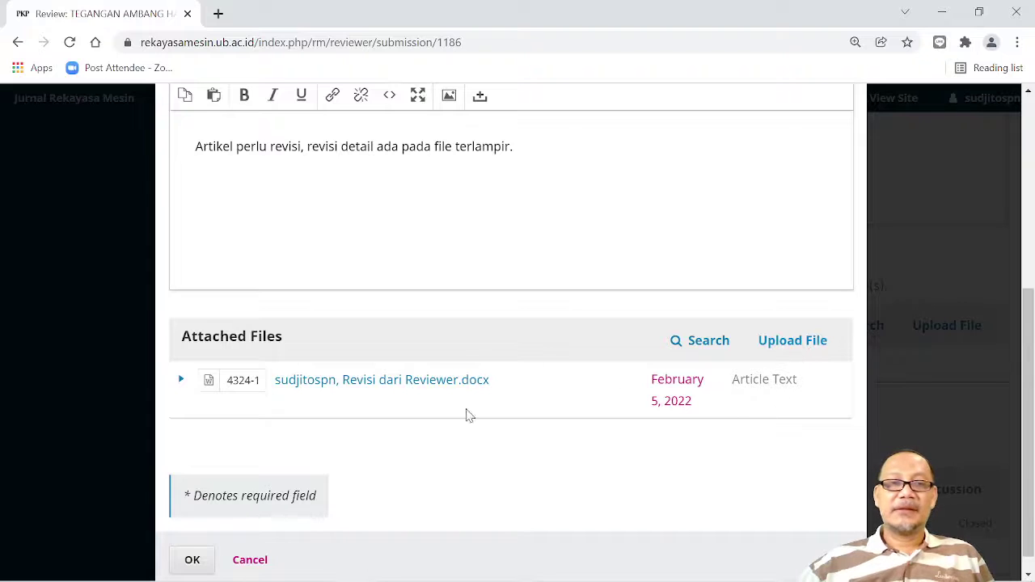
Step: Check the discussion's message and attached file, and submit the discussion
scroll(1031, 336, "down", 1)
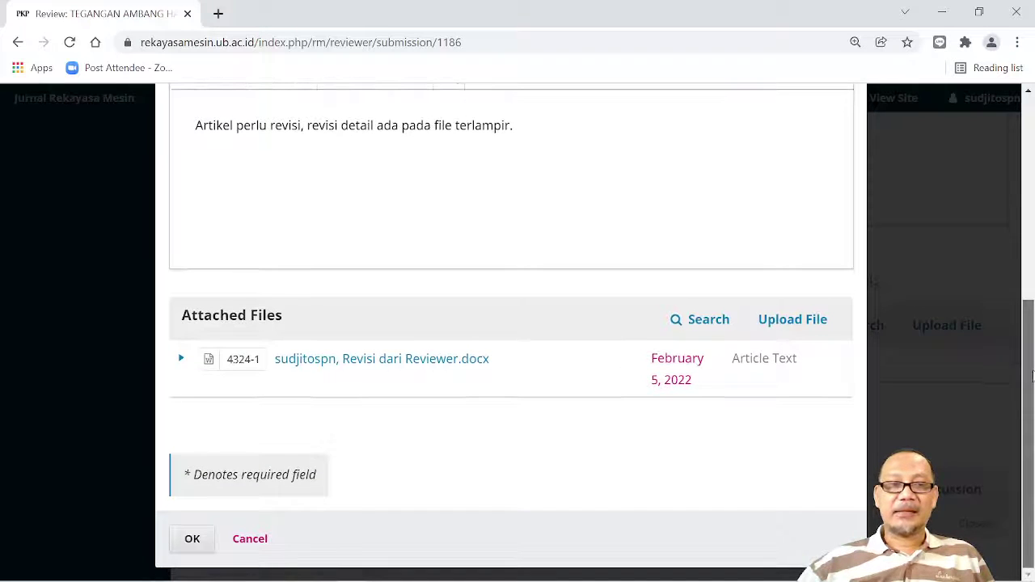
scroll(290, 413, "up", 3)
scroll(288, 410, "up", 3)
scroll(270, 419, "down", 5)
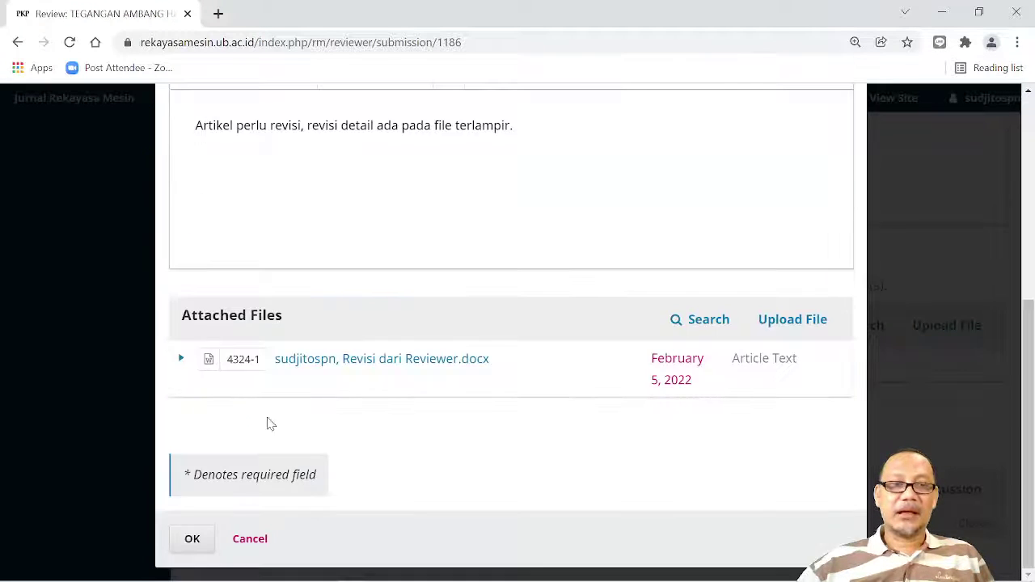
left_click(191, 540)
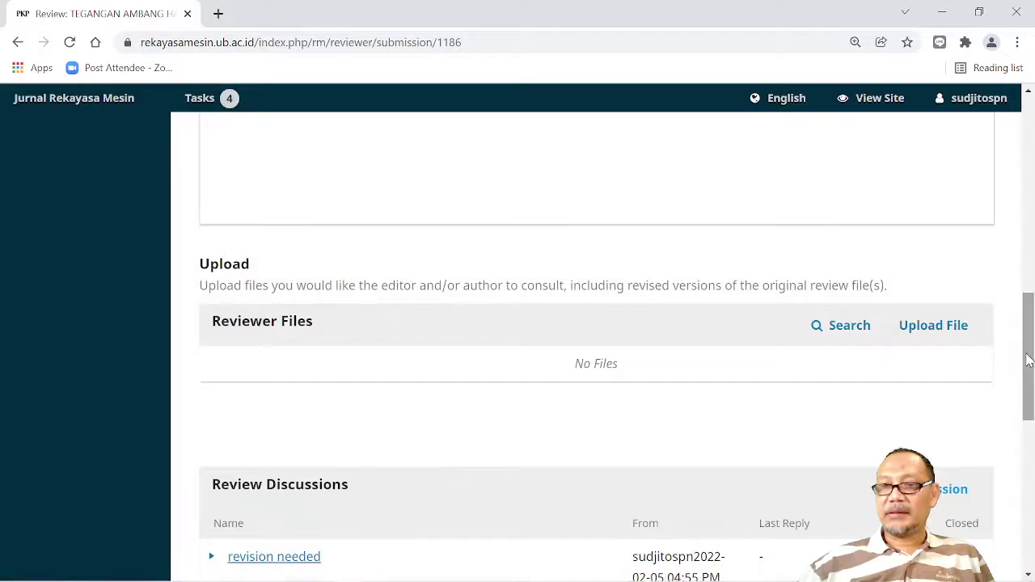
Step: View the "revision needed" discussion to check its participants, message and attachment, and close it
scroll(1027, 364, "down", 2)
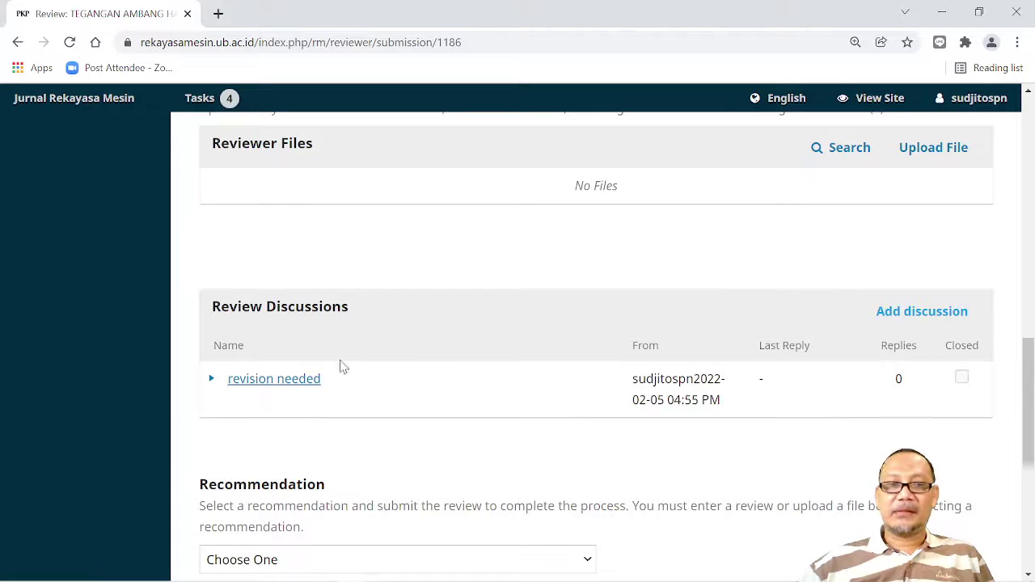
left_click(299, 379)
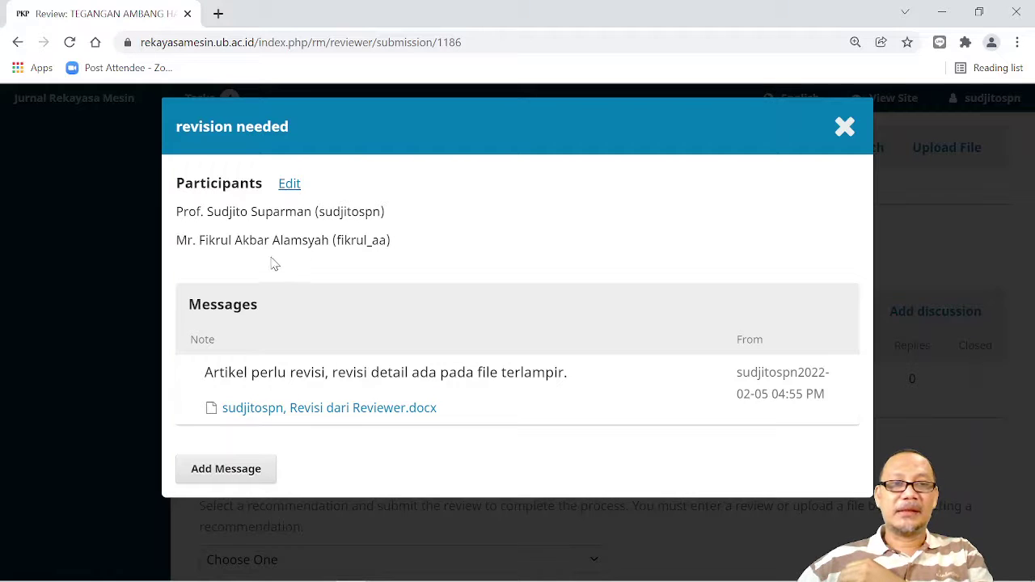
left_click(844, 128)
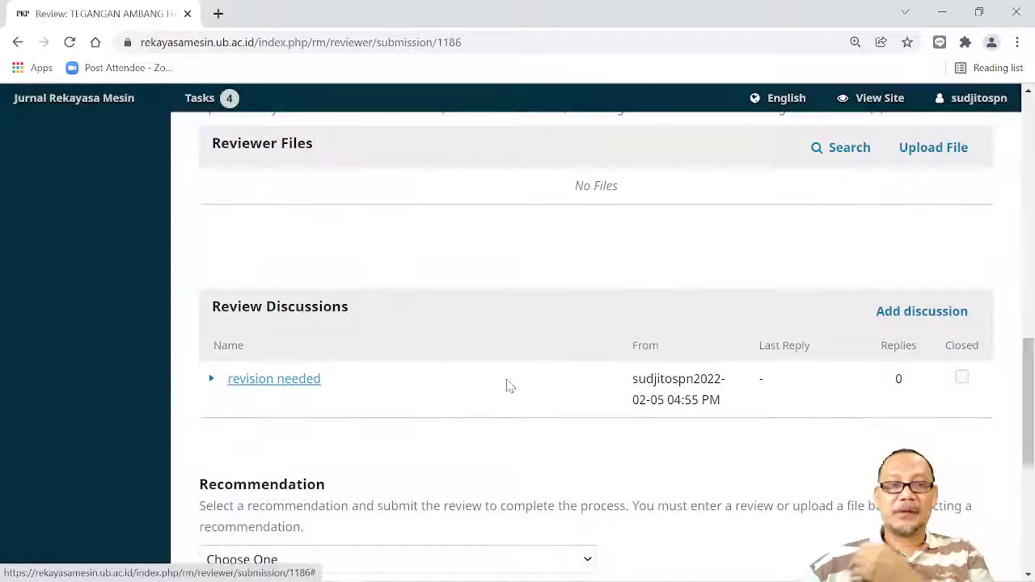
Step: Set the recommendation to "Revisions Required" and submit the review, confirming the submission
scroll(420, 363, "down", 5)
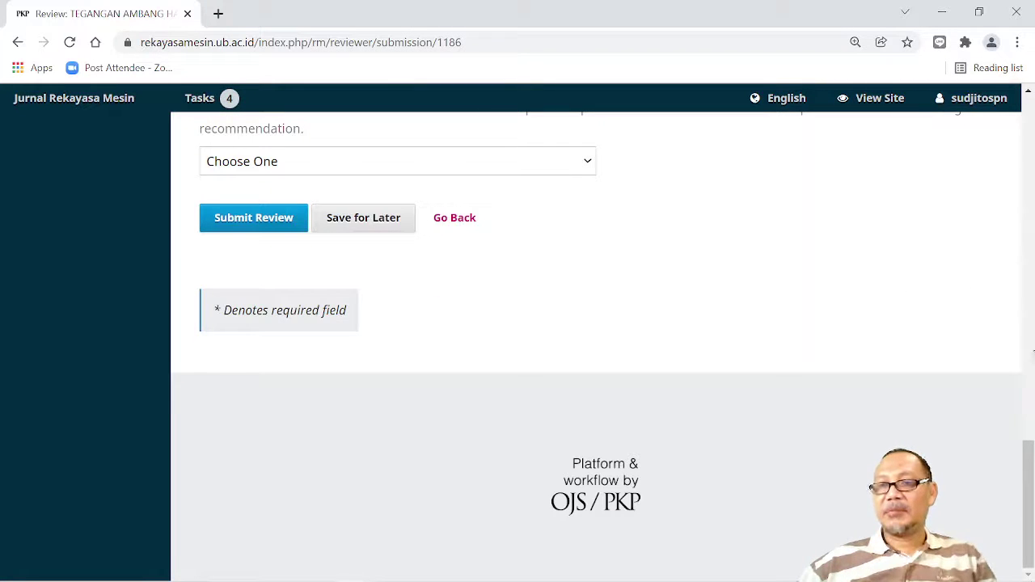
scroll(1027, 364, "up", 2)
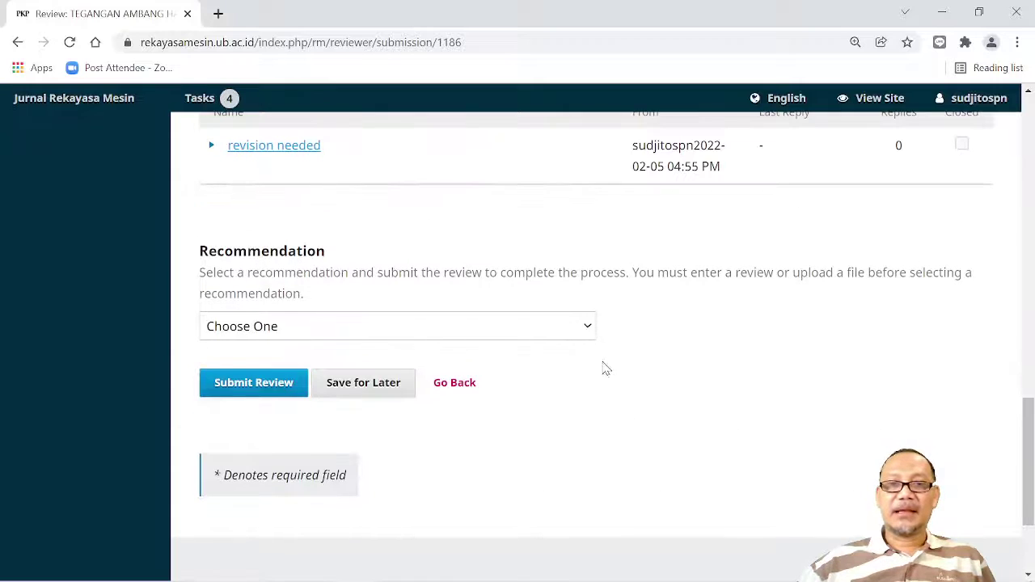
left_click(590, 331)
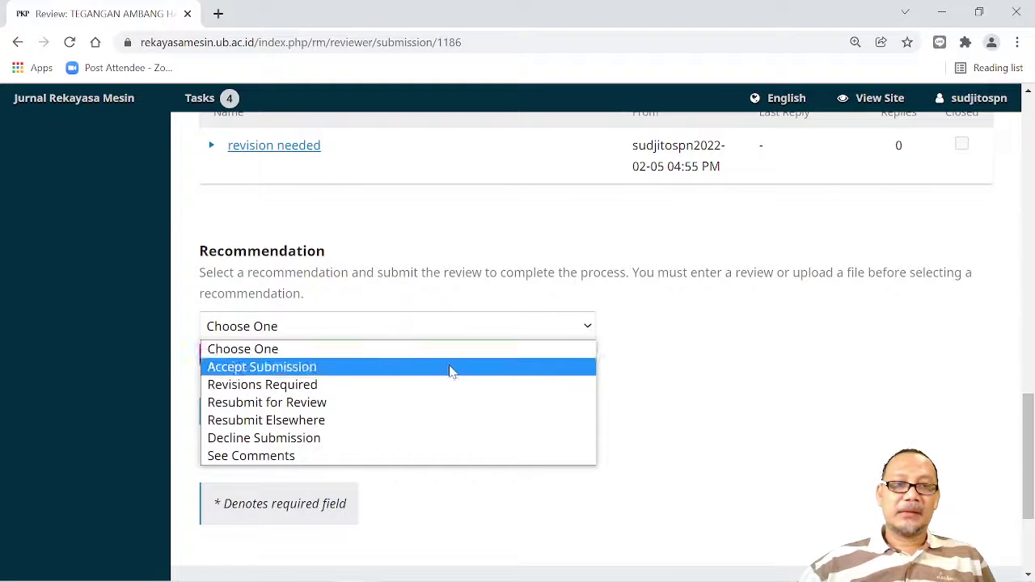
left_click(364, 385)
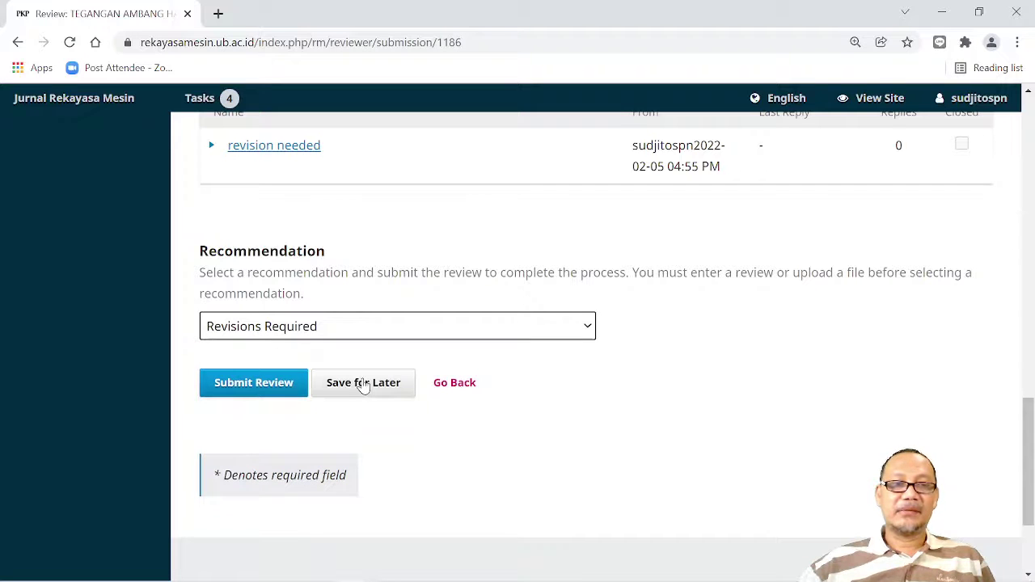
left_click(273, 389)
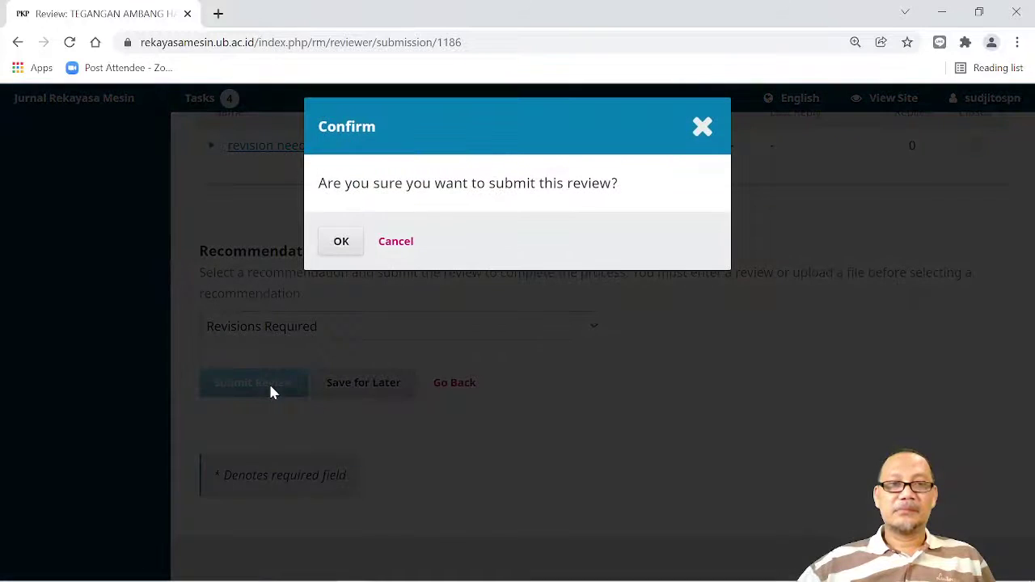
left_click(341, 242)
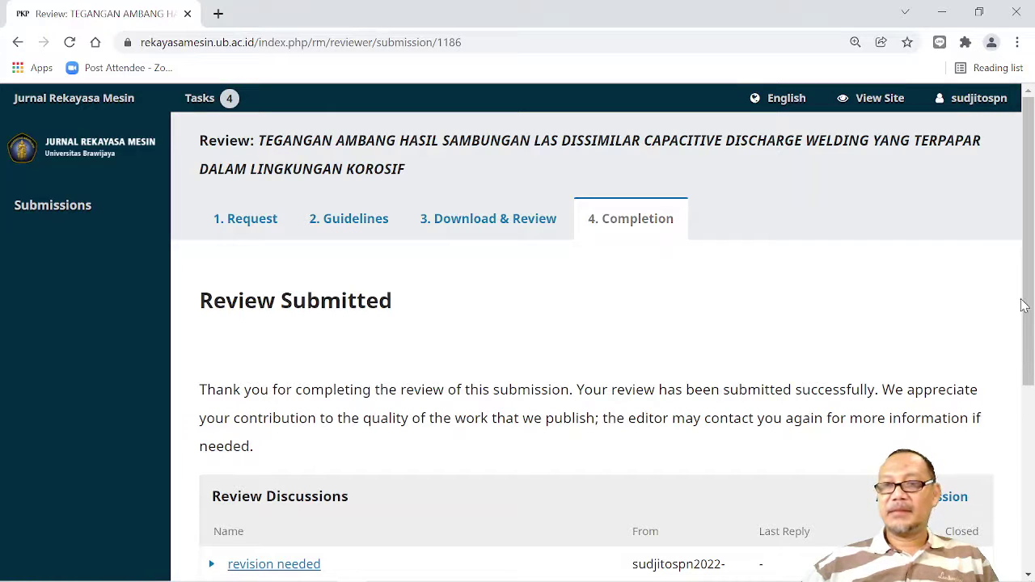
Step: Reopen the "revision needed" discussion from the review completion page to check its contents, and close it
scroll(1028, 303, "down", 1)
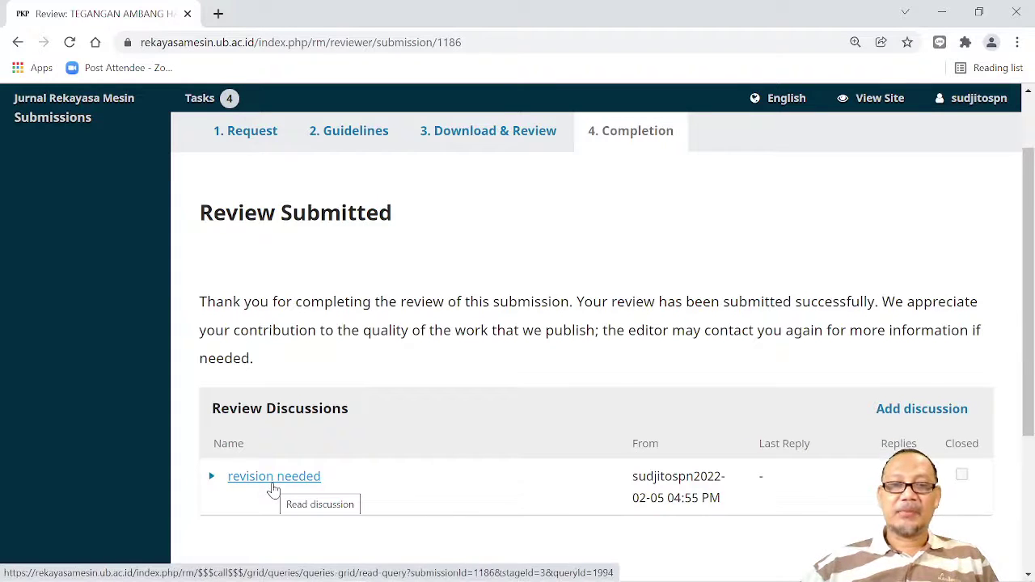
left_click(273, 479)
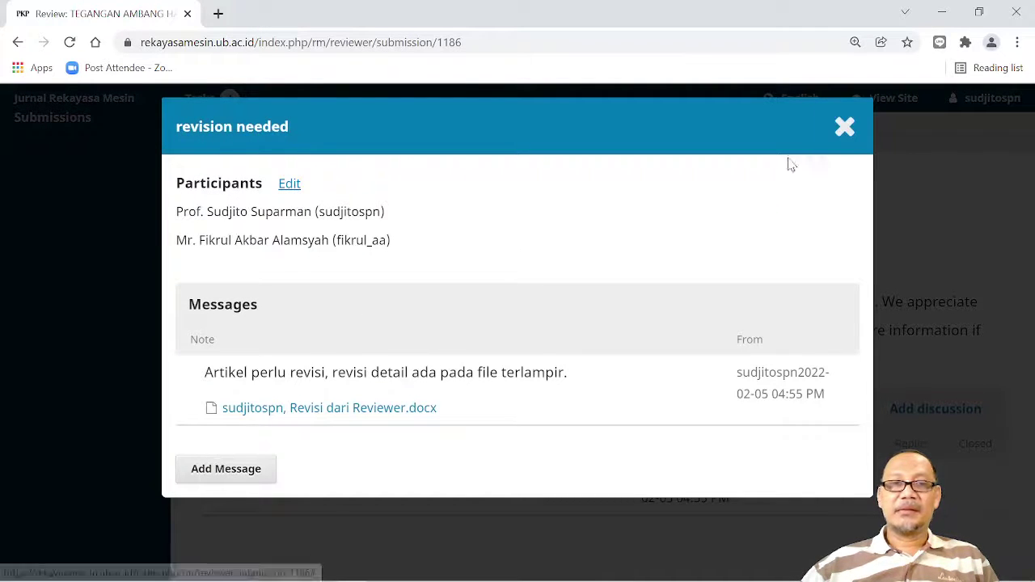
left_click(845, 128)
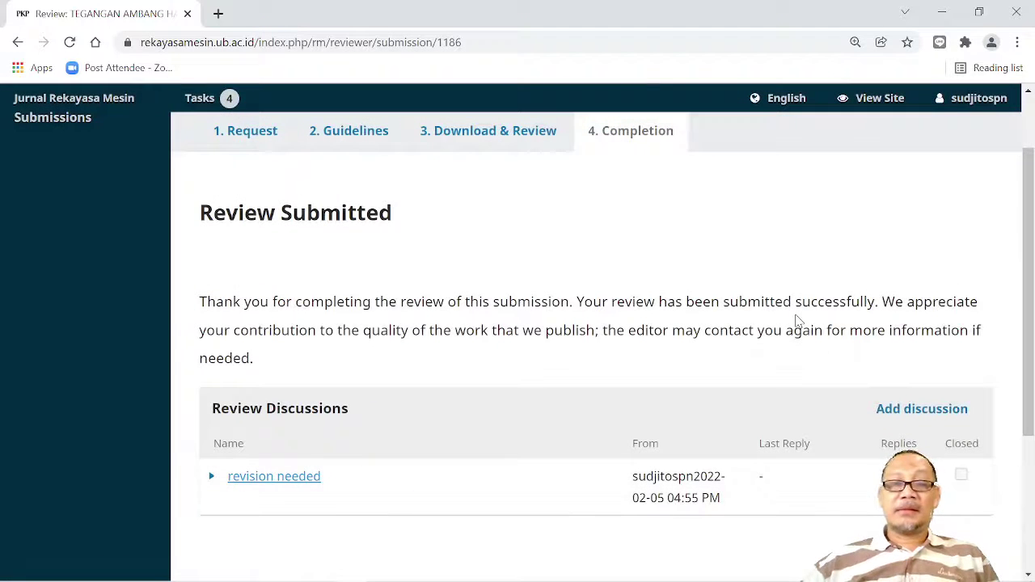
mouse_move(962, 98)
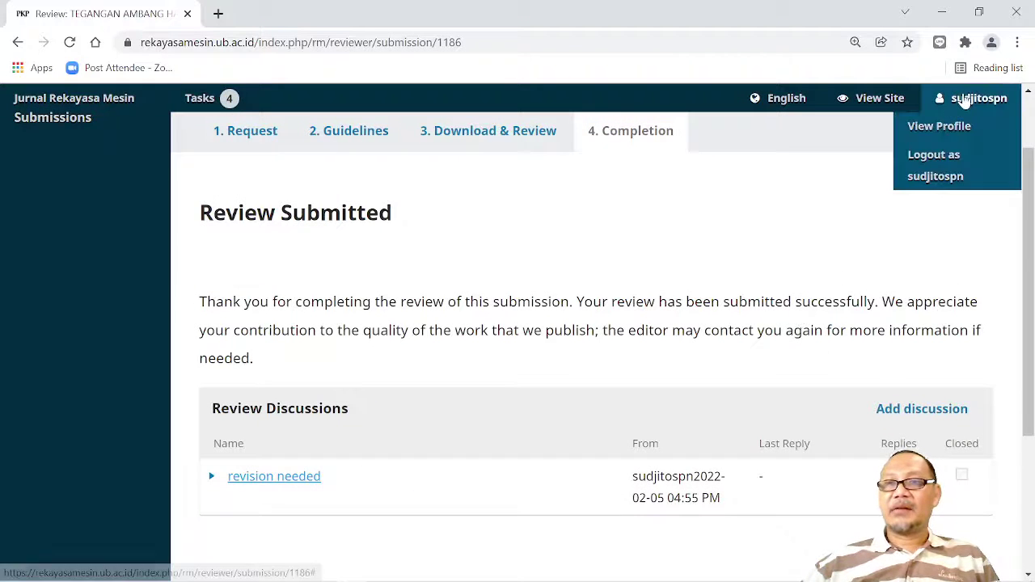
scroll(212, 185, "up", 2)
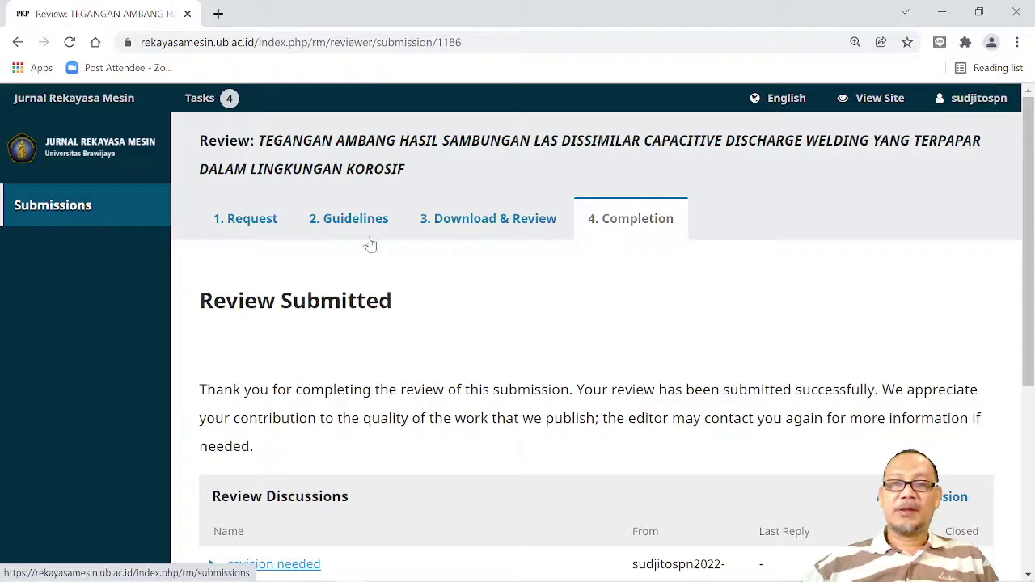
mouse_move(978, 115)
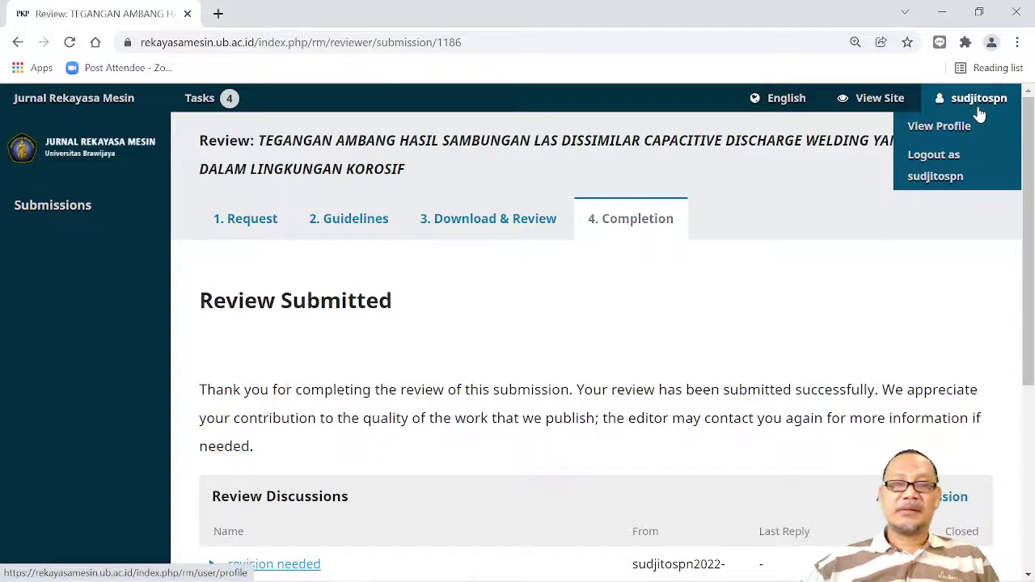